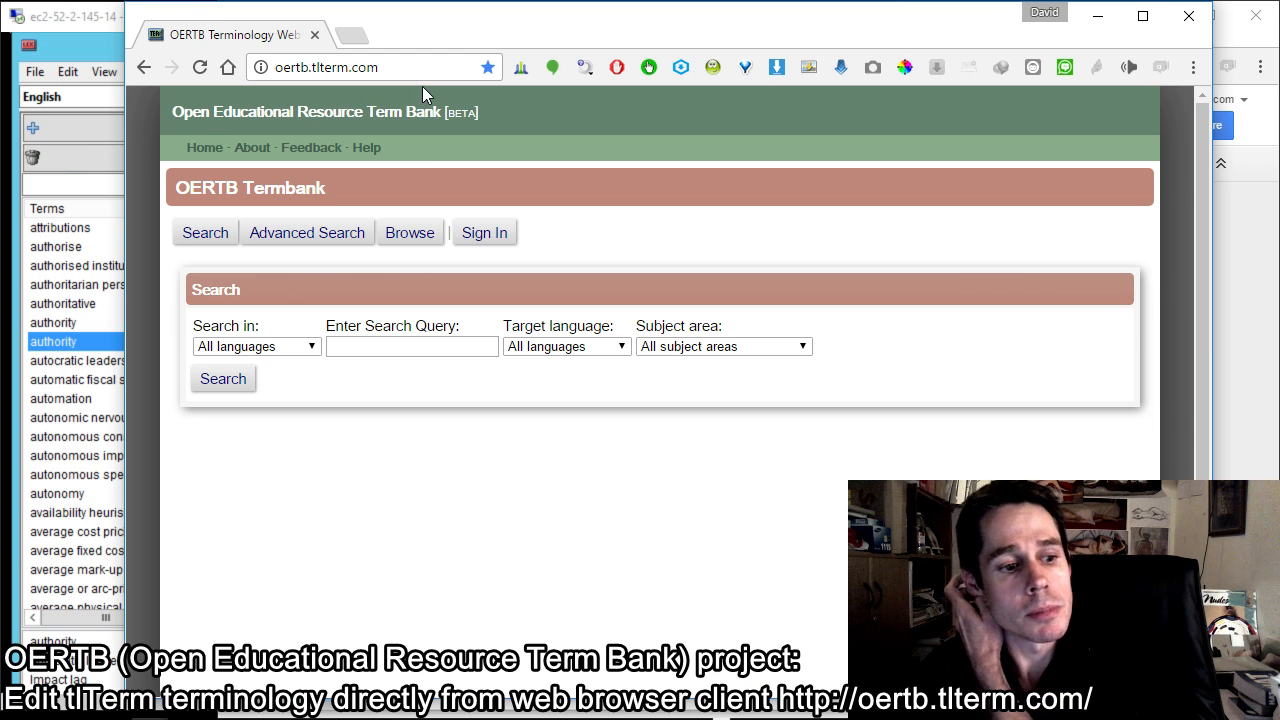
Step: Open the termbank's sign-in form
{"action": "left_click", "coordinate": [492, 240]}
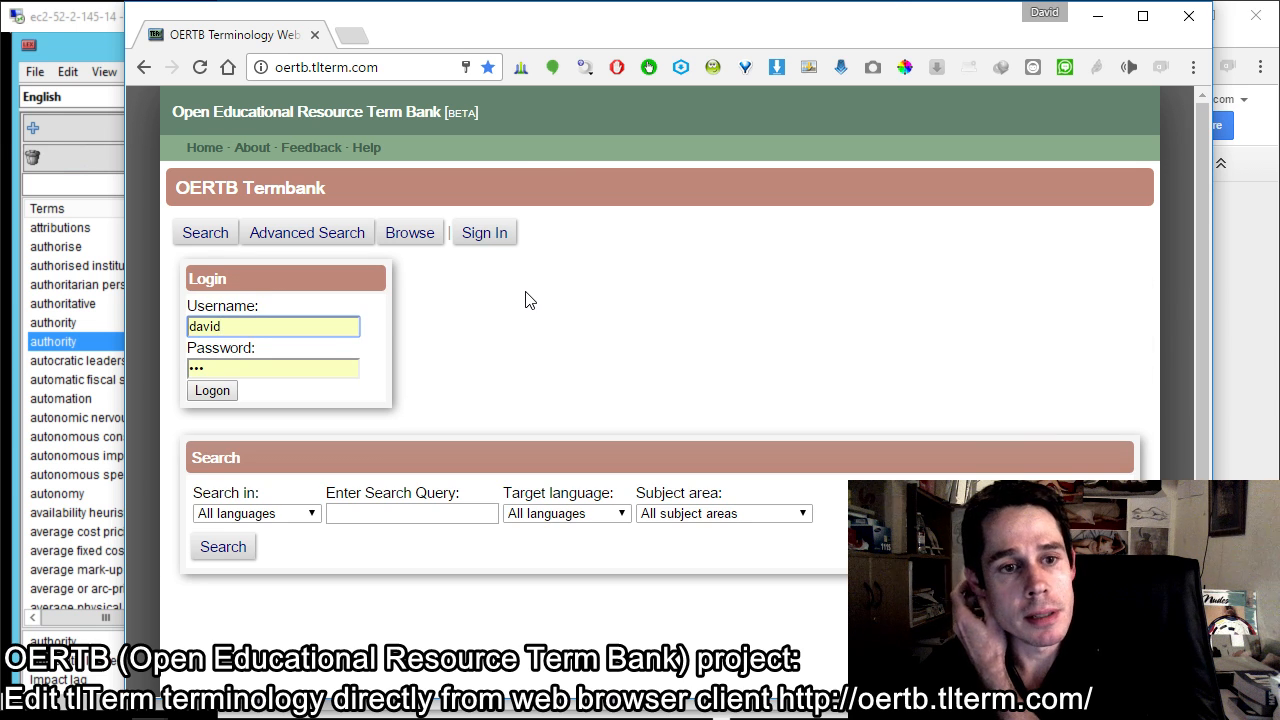
Step: Switch to the OERTB tlTerm Architecture drawing and examine the tlTerm client and server application boxes
{"action": "key", "text": "alt+Tab"}
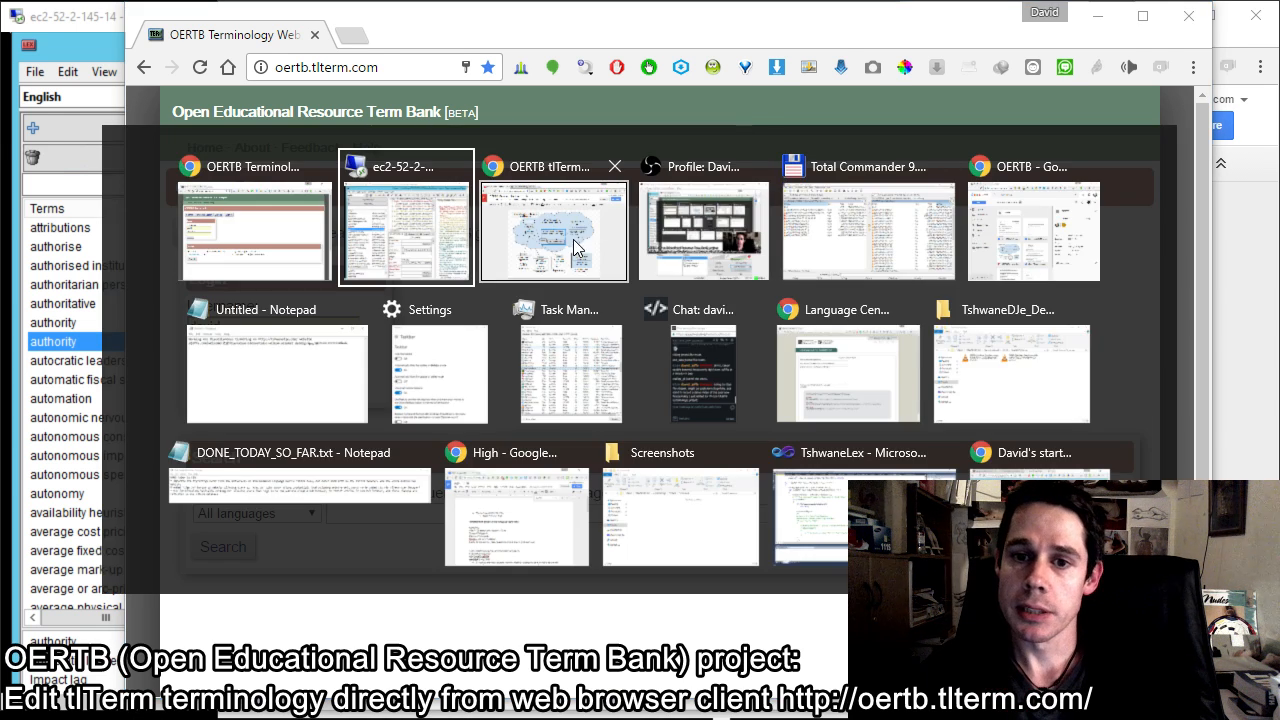
{"action": "left_click", "coordinate": [580, 240]}
{"action": "left_click", "coordinate": [506, 587]}
{"action": "left_click", "coordinate": [668, 578]}
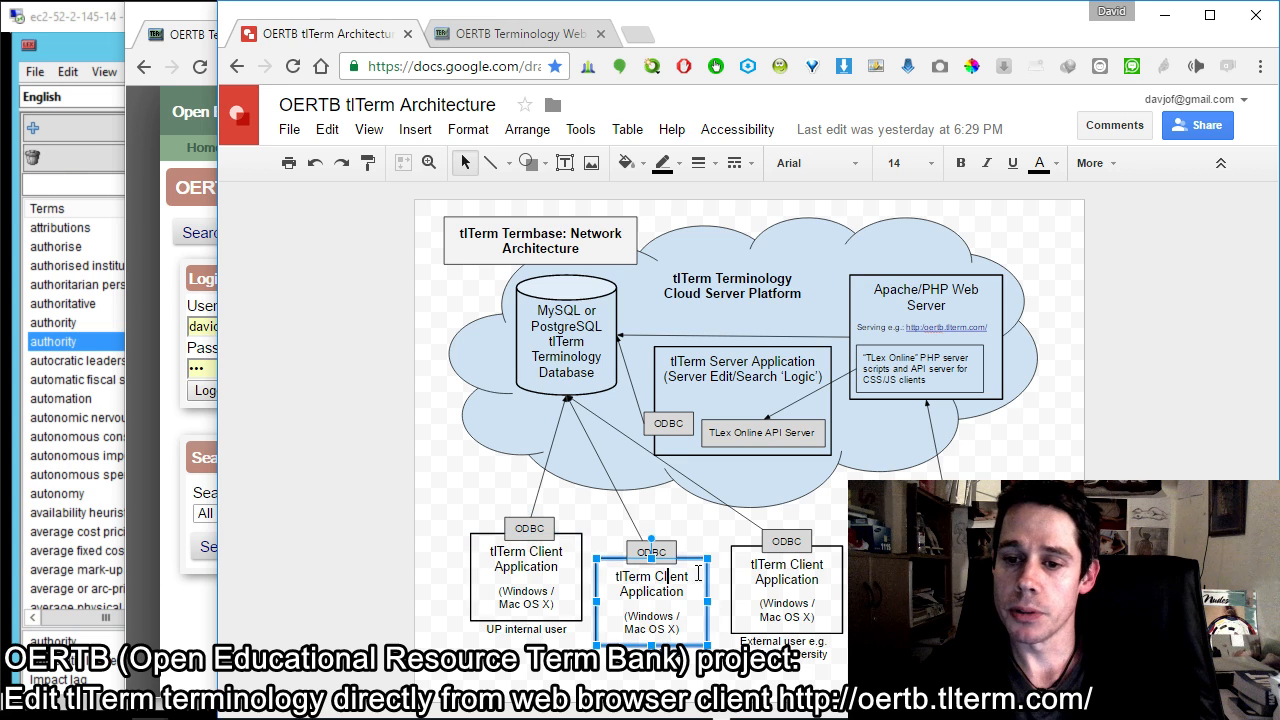
{"action": "left_click", "coordinate": [784, 382]}
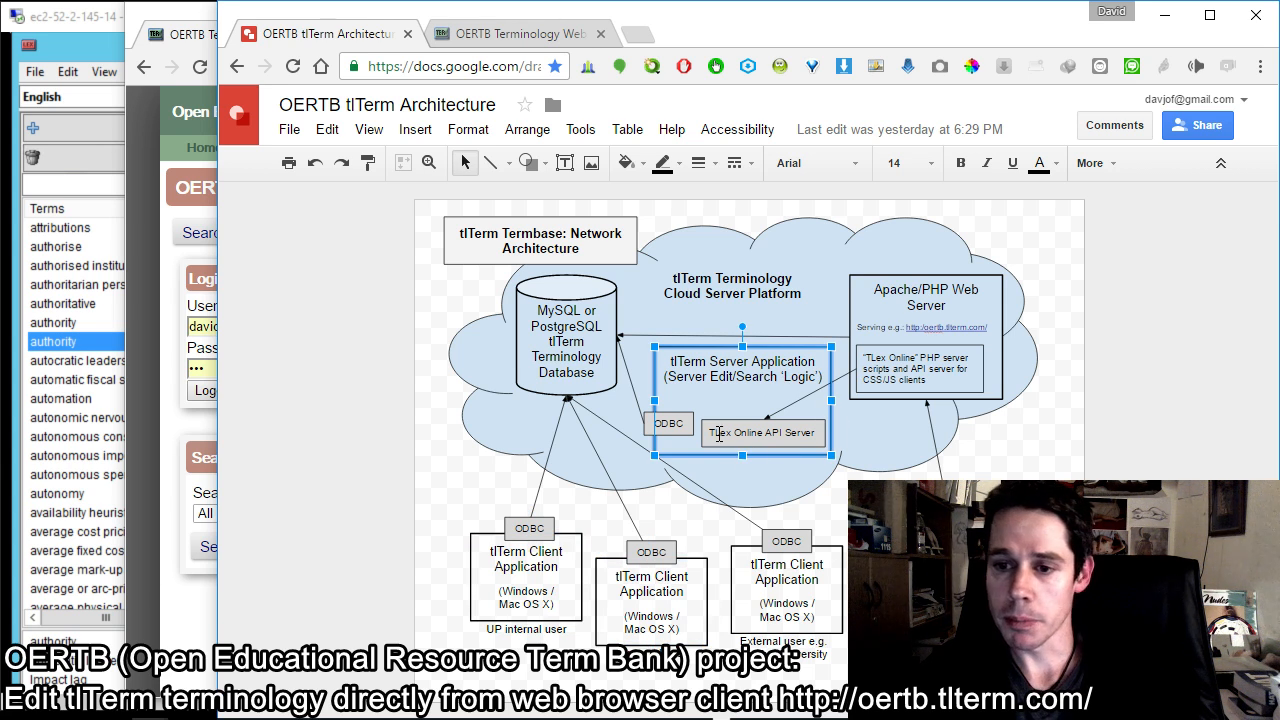
{"action": "left_click", "coordinate": [558, 567]}
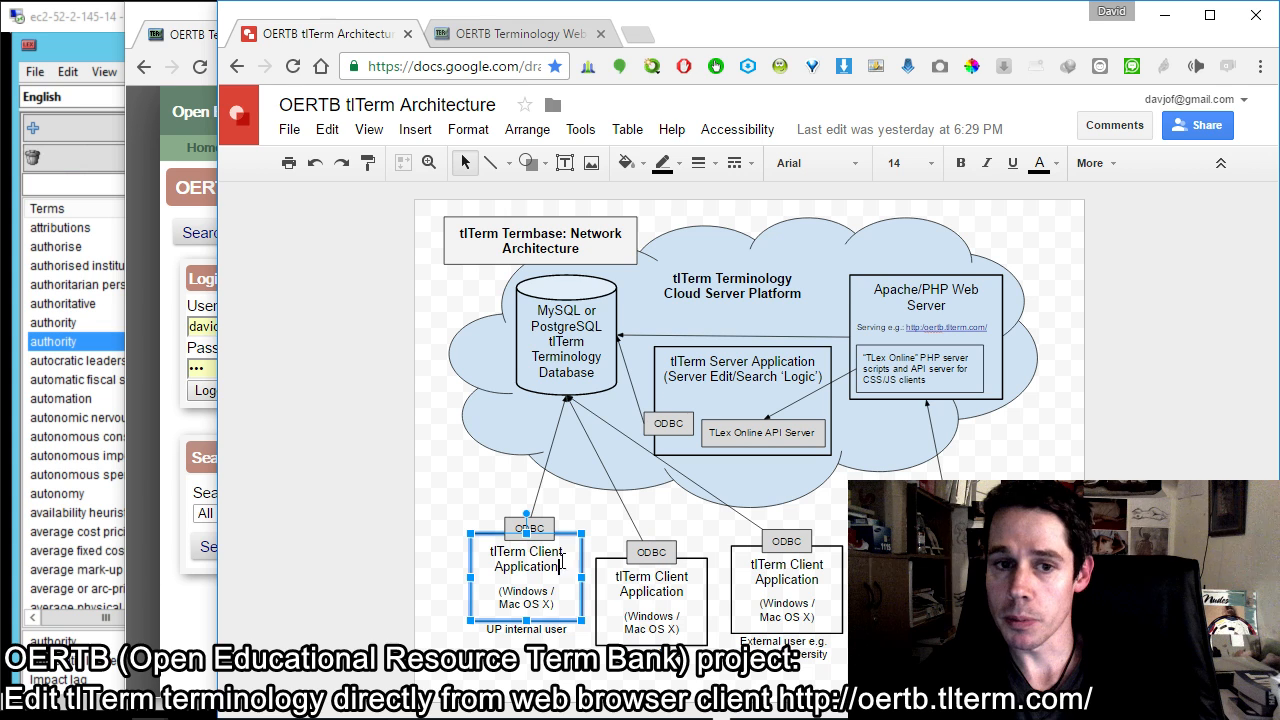
Step: Return to the OERTB termbank web page, log on with the prefilled username and password, and look over the Browse list
{"action": "left_click", "coordinate": [196, 44]}
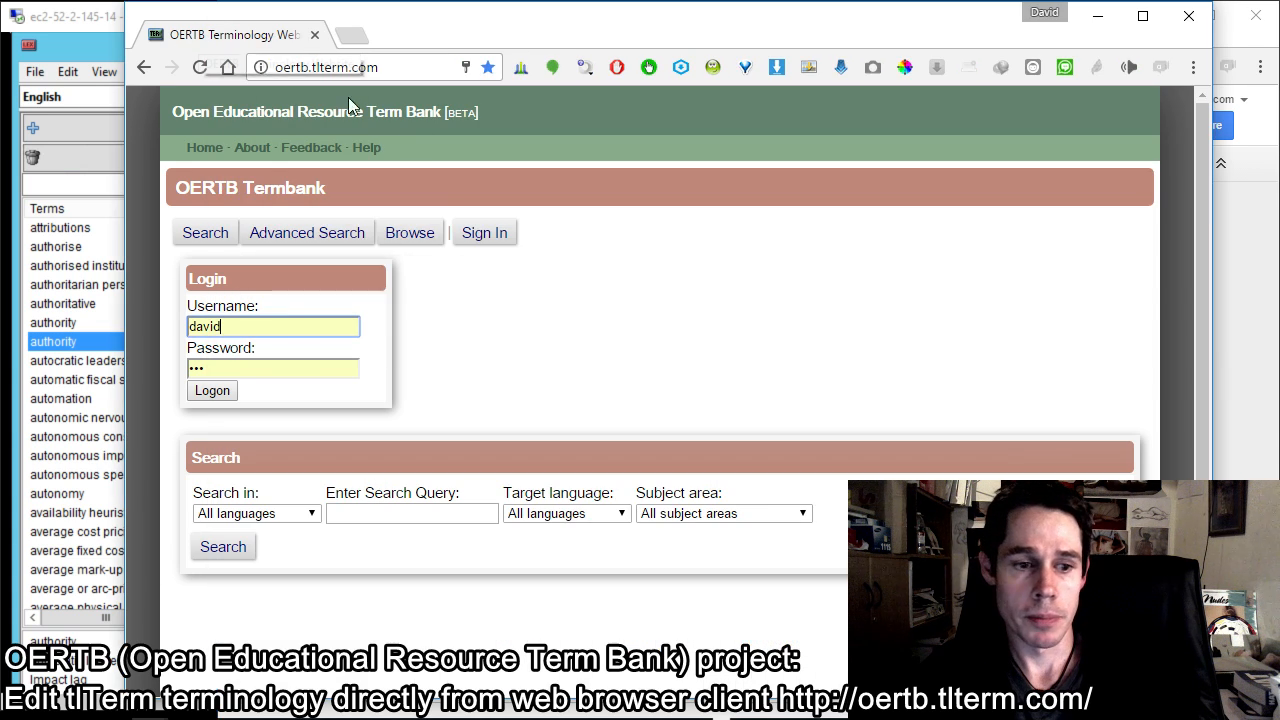
{"action": "left_click", "coordinate": [229, 393]}
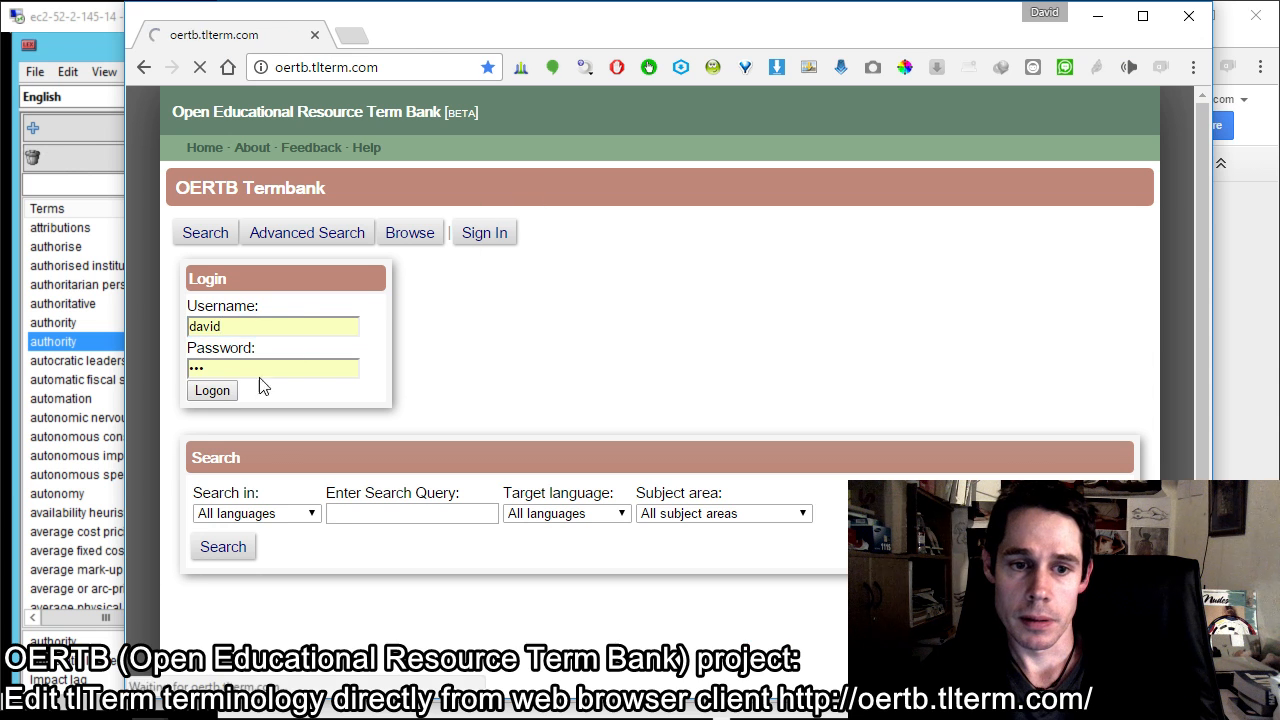
{"action": "left_click_drag", "start_coordinate": [184, 270], "coordinate": [346, 266]}
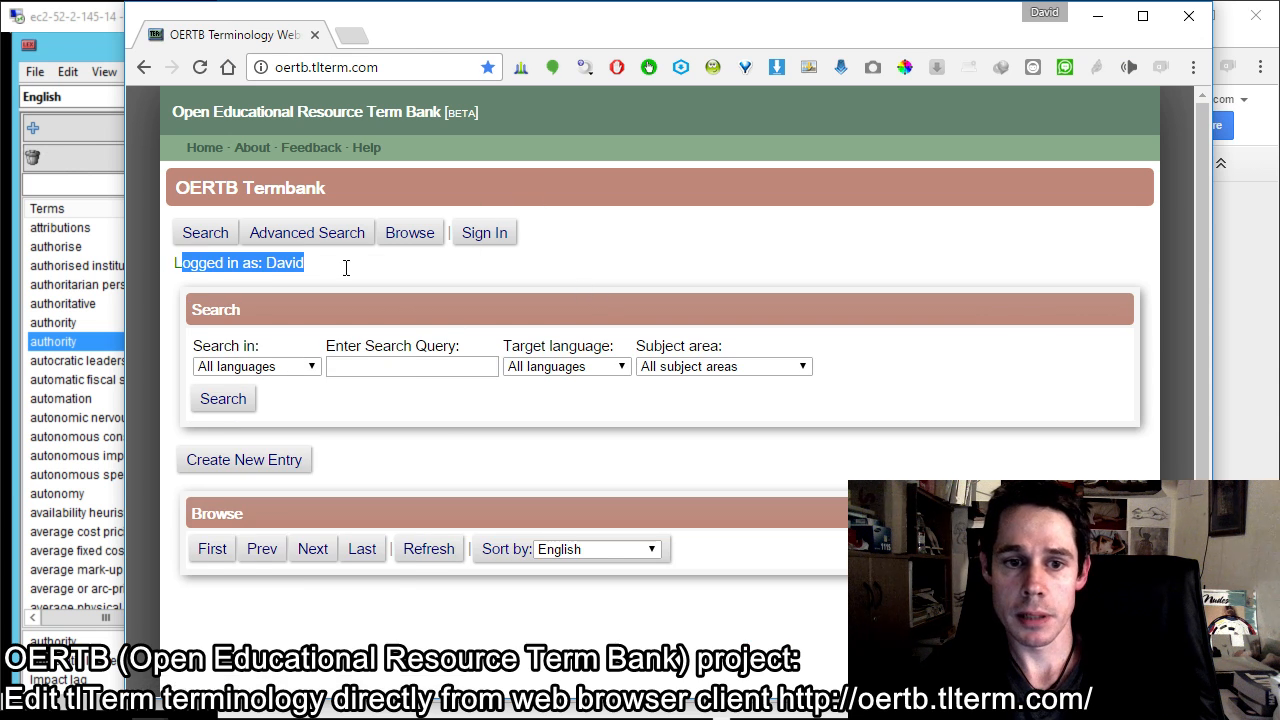
{"action": "left_click", "coordinate": [499, 280]}
{"action": "scroll", "coordinate": [499, 275], "scroll_direction": "down", "scroll_amount": 4}
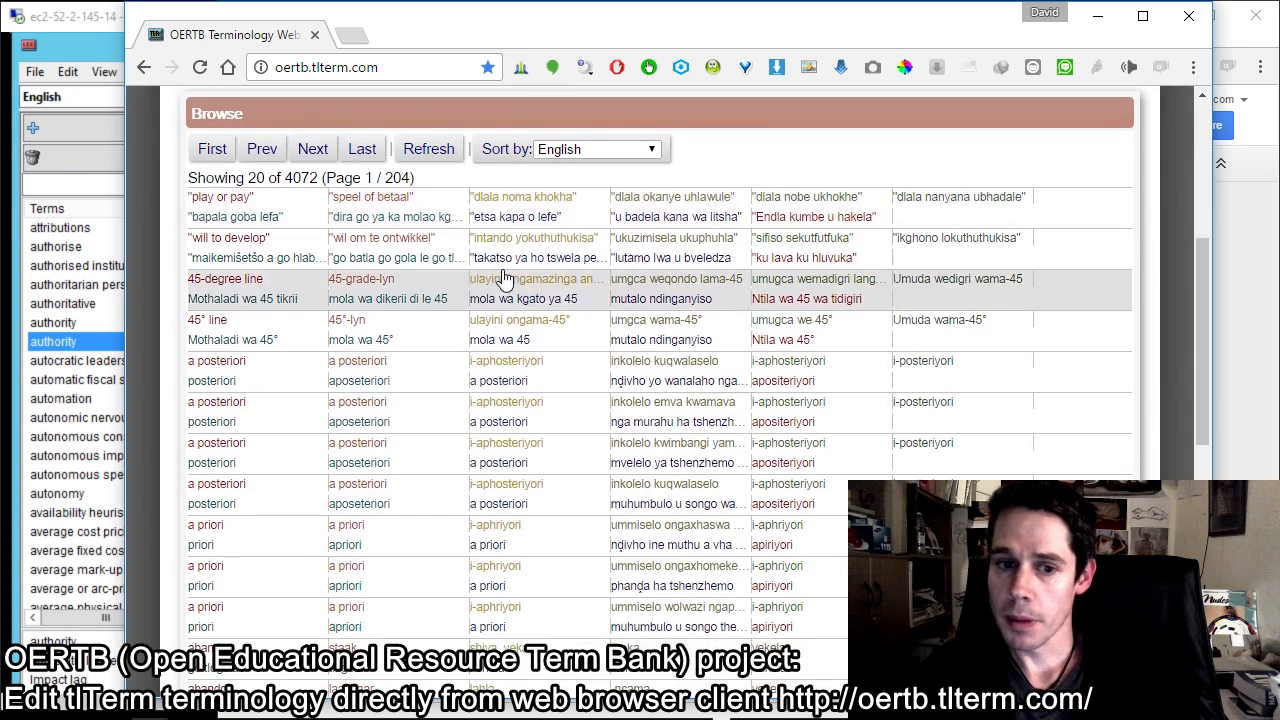
{"action": "scroll", "coordinate": [324, 486], "scroll_direction": "up", "scroll_amount": 4}
Step: Switch to tlTerm in the remote desktop session and select the term "autonomy" in the list of terms
{"action": "left_click", "coordinate": [398, 370]}
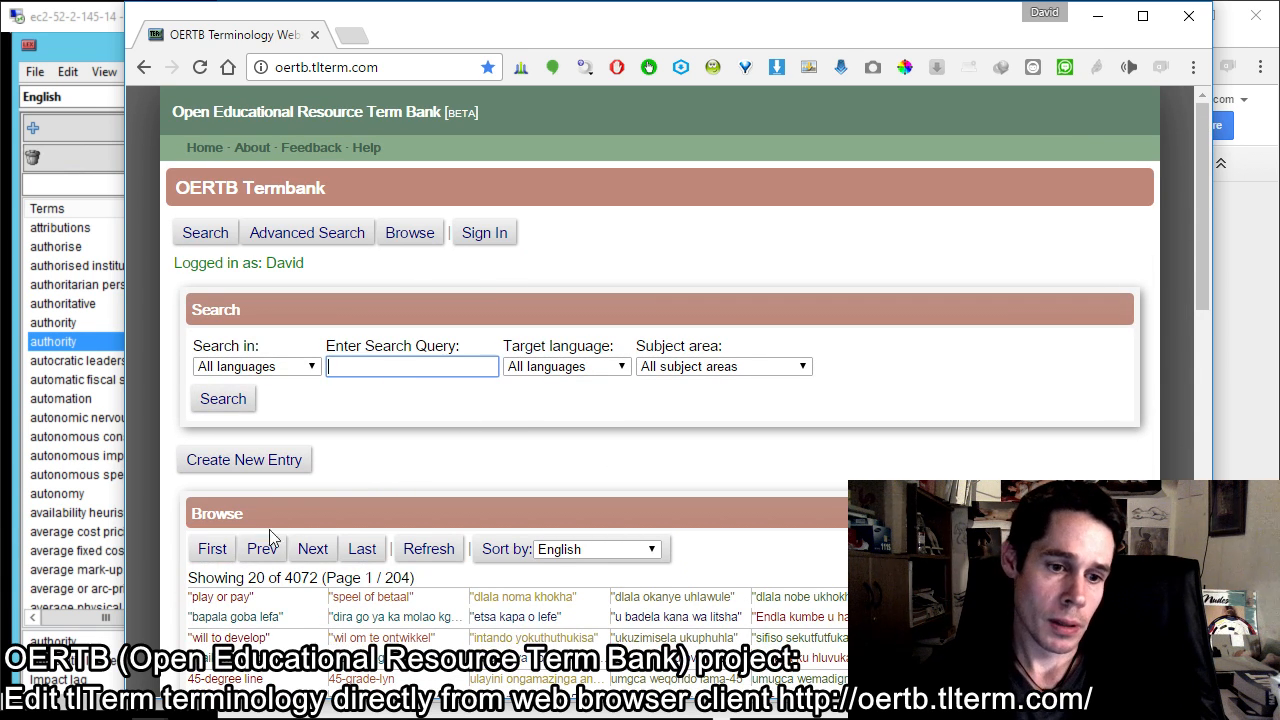
{"action": "left_click", "coordinate": [108, 488]}
{"action": "left_click", "coordinate": [108, 491]}
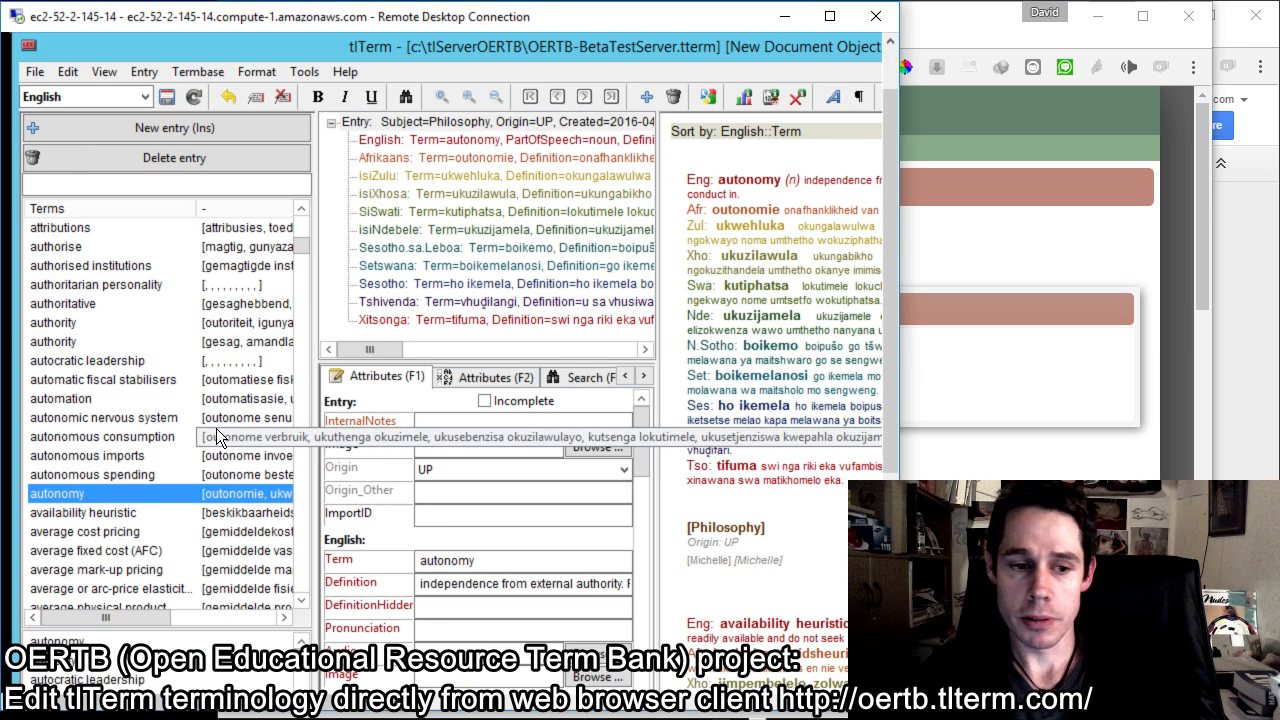
{"action": "scroll", "coordinate": [132, 482], "scroll_direction": "down", "scroll_amount": 4}
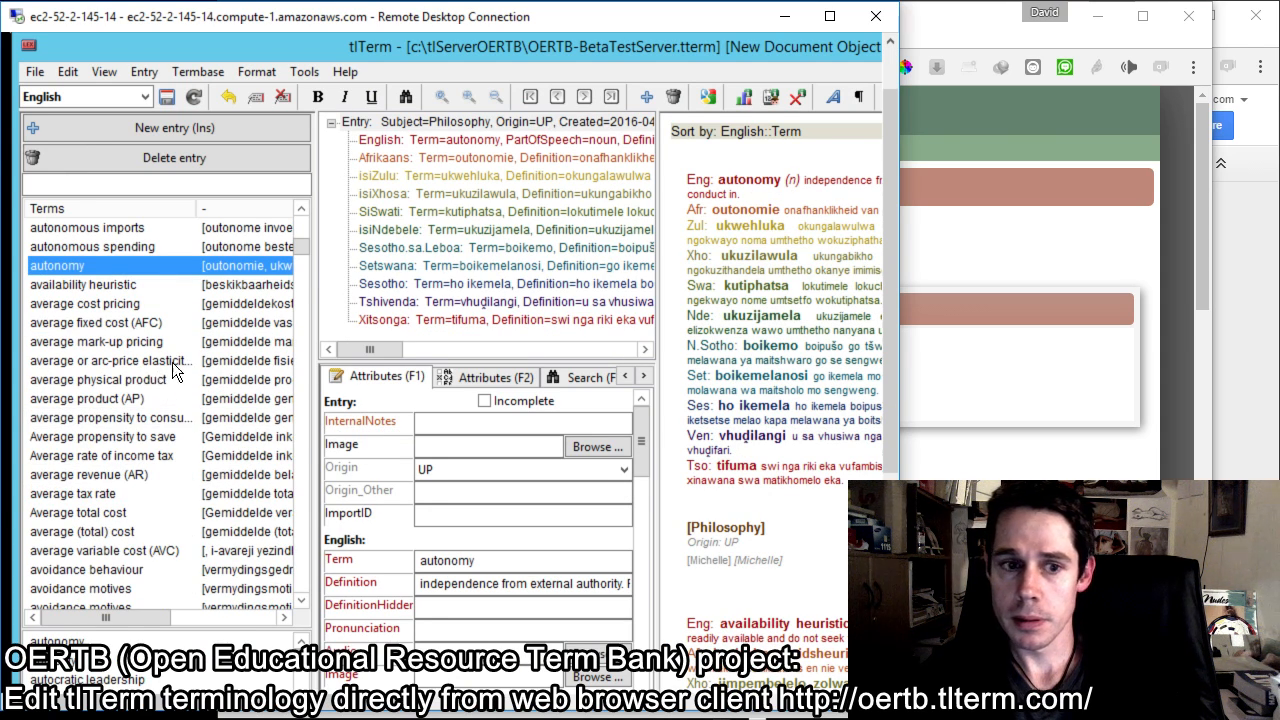
Step: Switch back to the termbank web page, search all languages for "autonomy" and review the results
{"action": "left_click", "coordinate": [937, 48]}
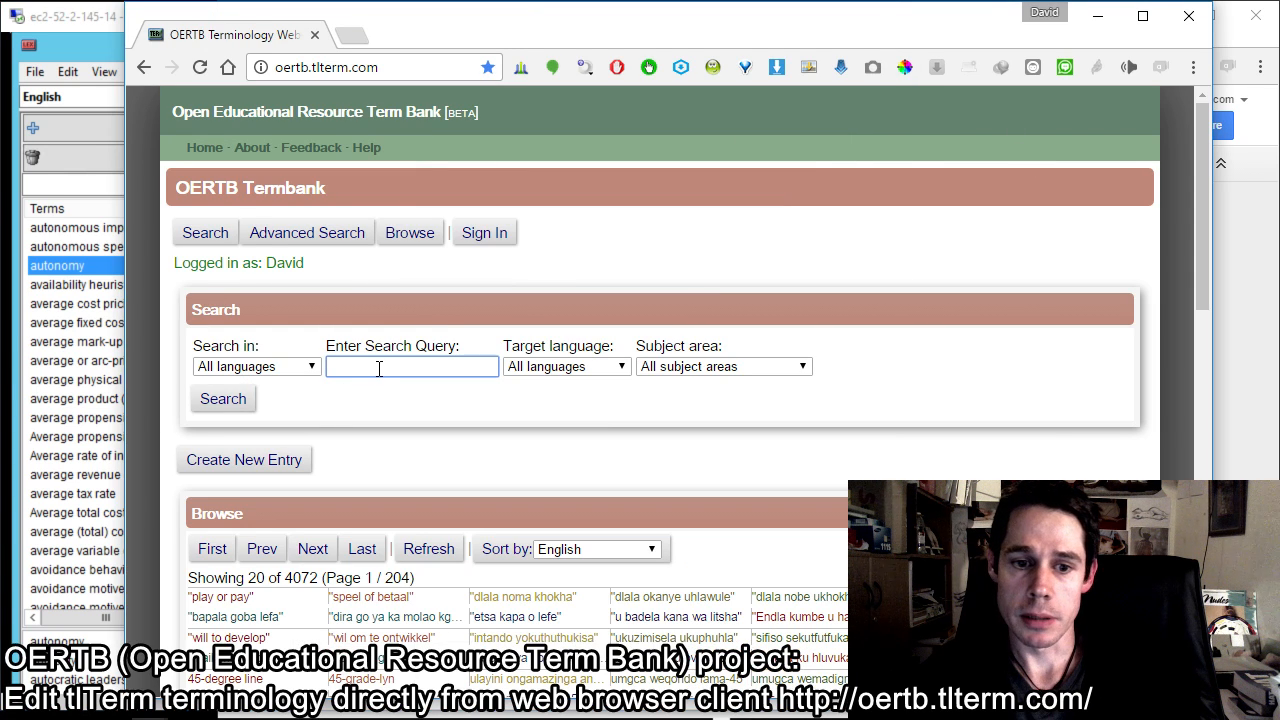
{"action": "type", "text": "autho"}
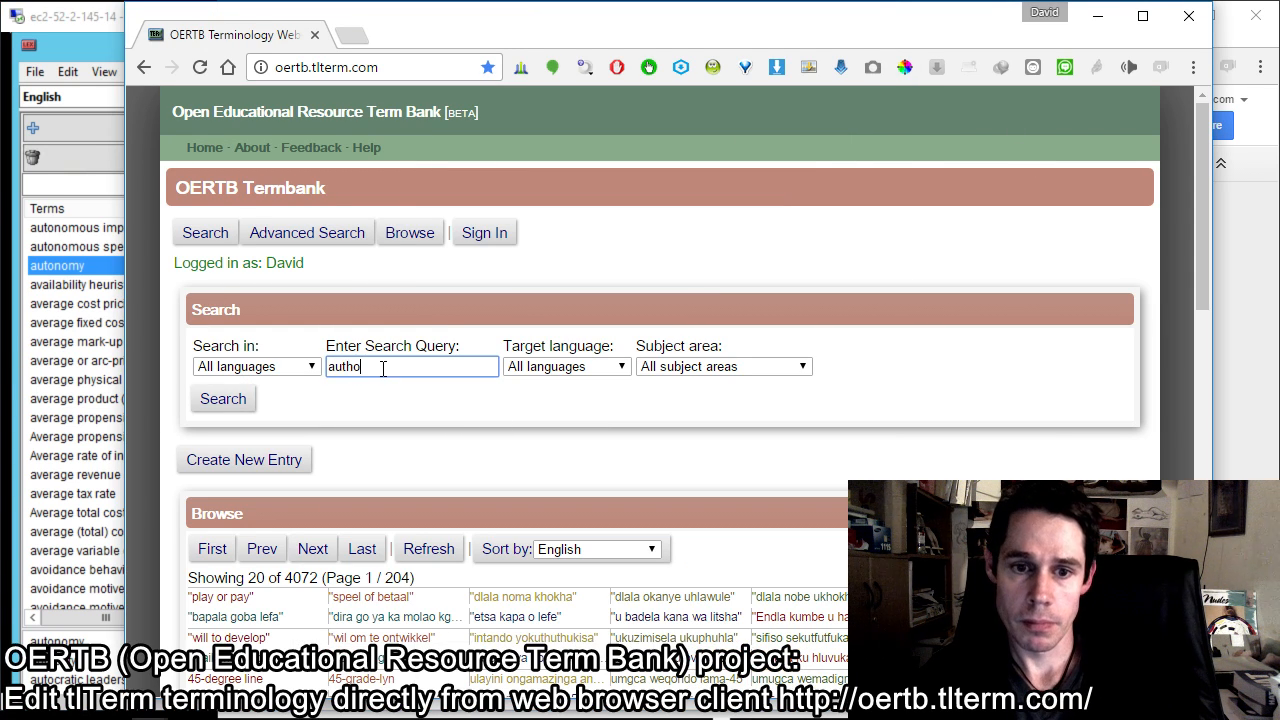
{"action": "key", "text": "BackSpace"}
{"action": "key", "text": "BackSpace"}
{"action": "type", "text": "onomy"}
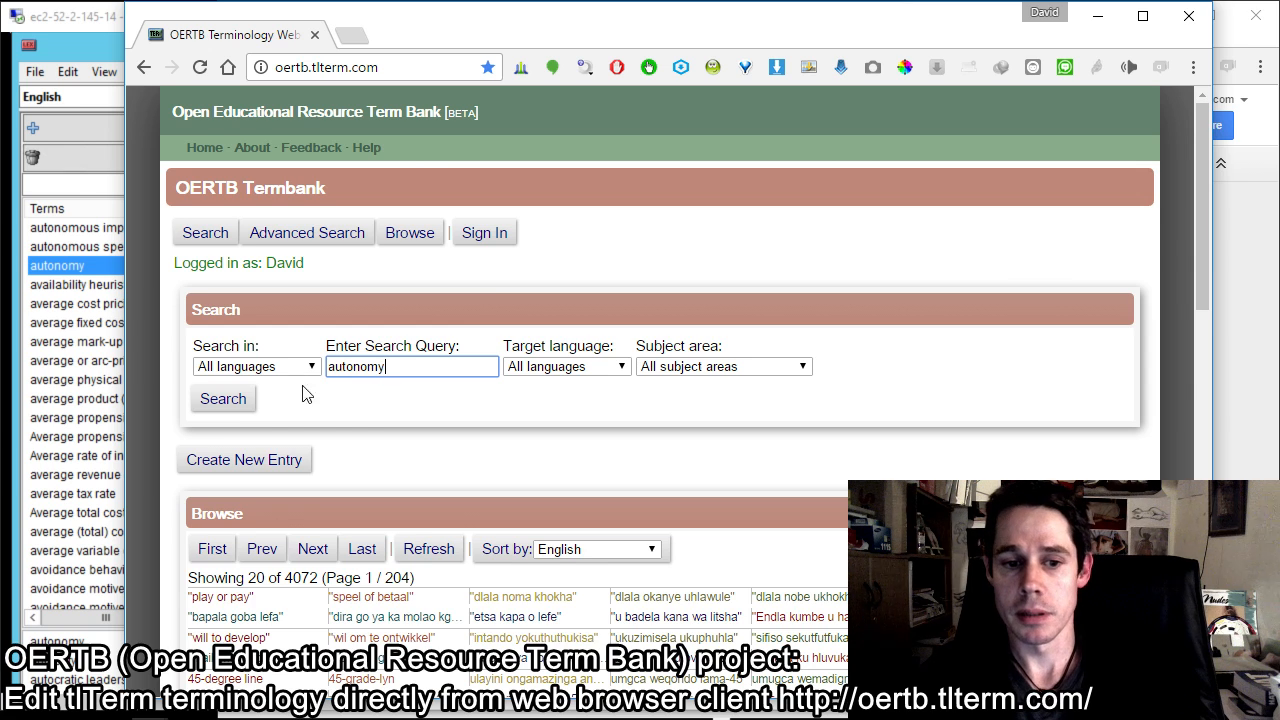
{"action": "left_click", "coordinate": [223, 398]}
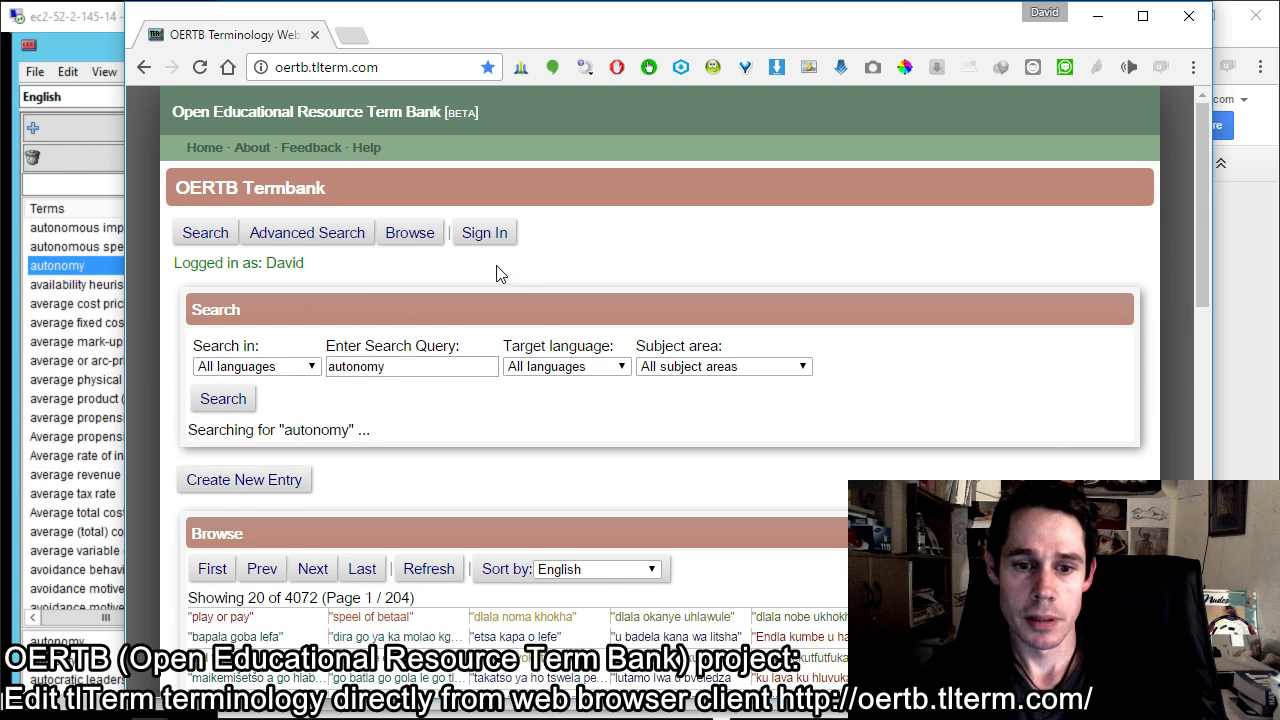
{"action": "scroll", "coordinate": [503, 255], "scroll_direction": "down", "scroll_amount": 2}
{"action": "scroll", "coordinate": [575, 268], "scroll_direction": "down", "scroll_amount": 3}
{"action": "scroll", "coordinate": [575, 268], "scroll_direction": "up", "scroll_amount": 4}
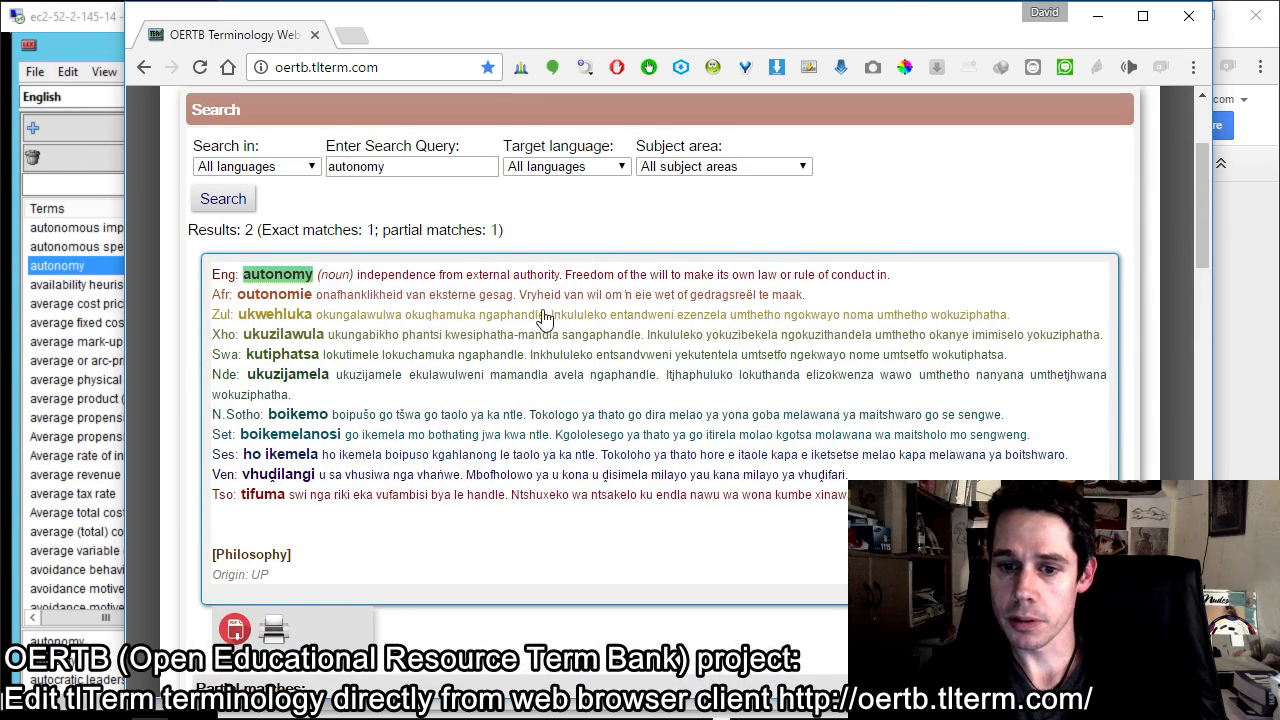
{"action": "scroll", "coordinate": [434, 414], "scroll_direction": "down", "scroll_amount": 3}
{"action": "scroll", "coordinate": [434, 414], "scroll_direction": "up", "scroll_amount": 3}
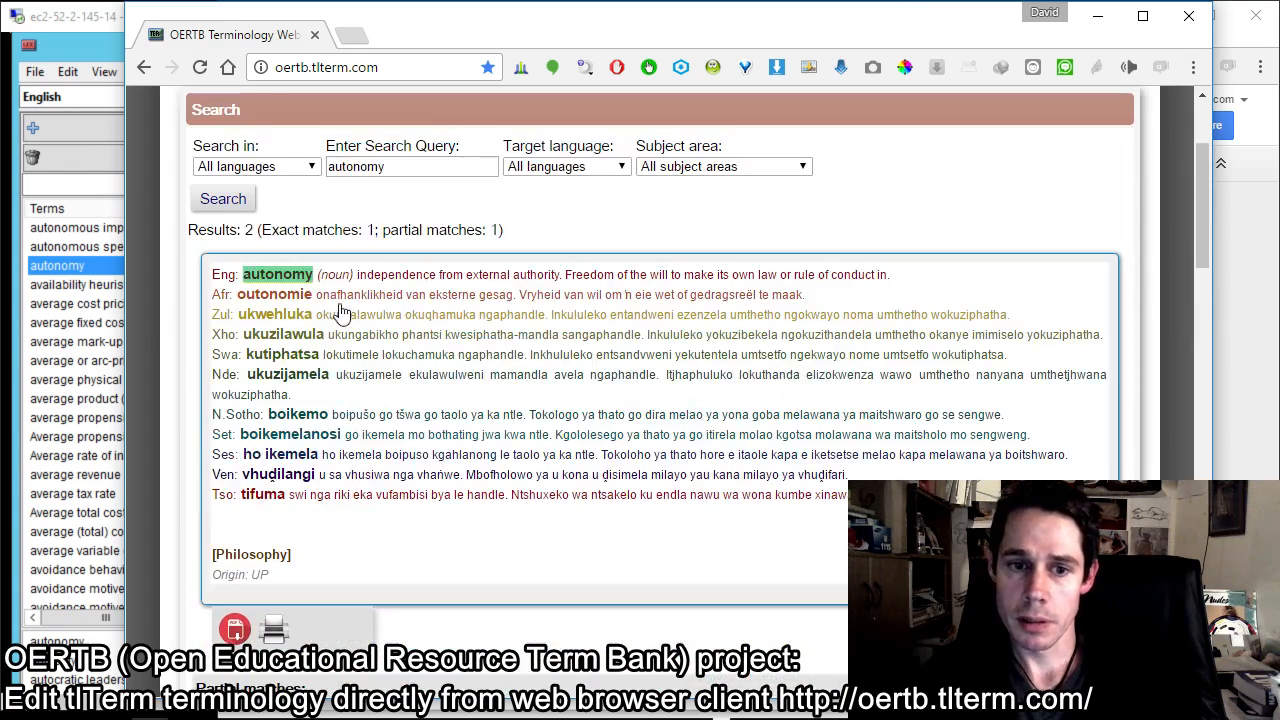
Step: Select the exact match for "autonomy" in the search results and open the entry for editing
{"action": "left_click", "coordinate": [570, 382]}
{"action": "scroll", "coordinate": [565, 382], "scroll_direction": "up", "scroll_amount": 1}
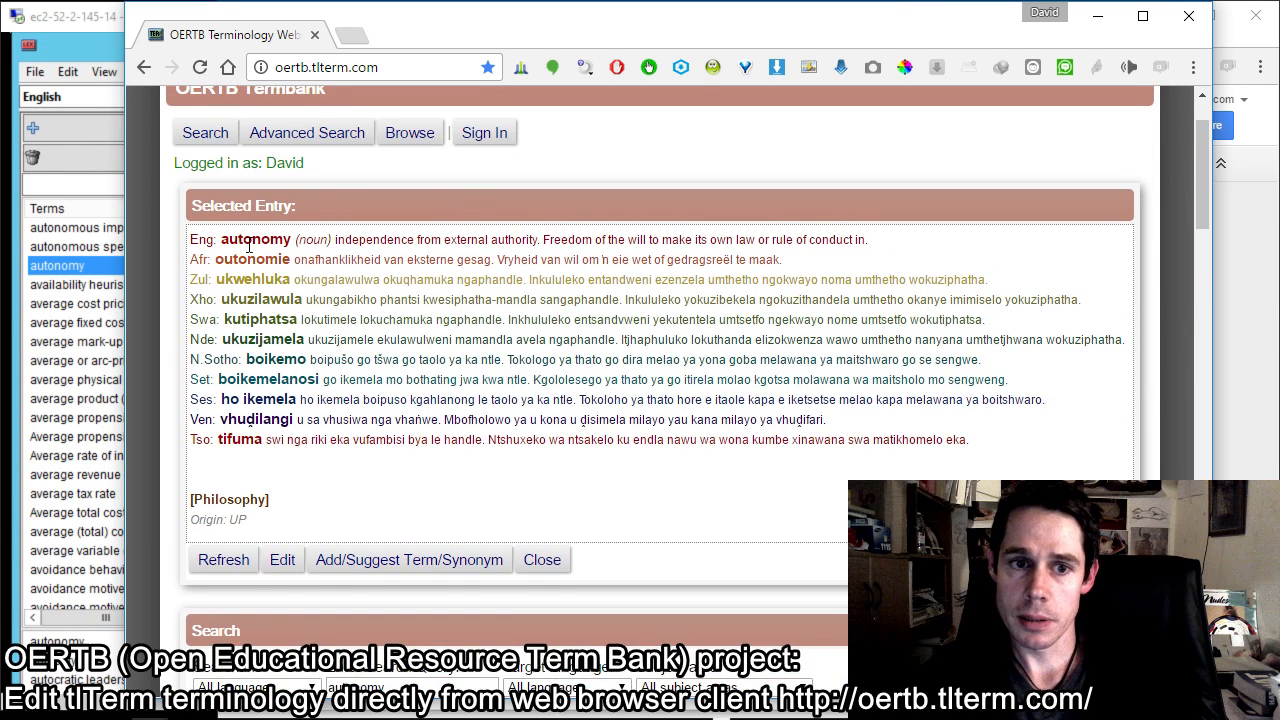
{"action": "left_click", "coordinate": [281, 560]}
{"action": "scroll", "coordinate": [723, 294], "scroll_direction": "down", "scroll_amount": 5}
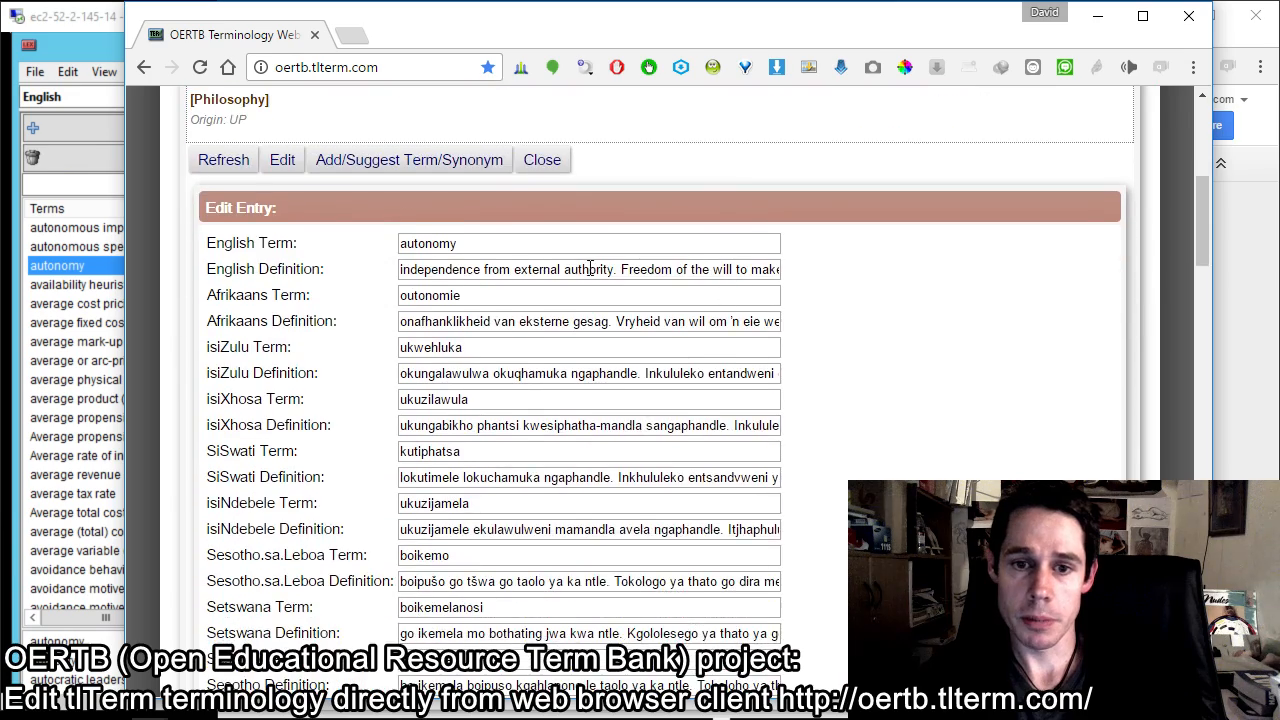
Step: Remove the word "the" before "will" in the second sentence of the autonomy entry's English definition
{"action": "left_click", "coordinate": [502, 170]}
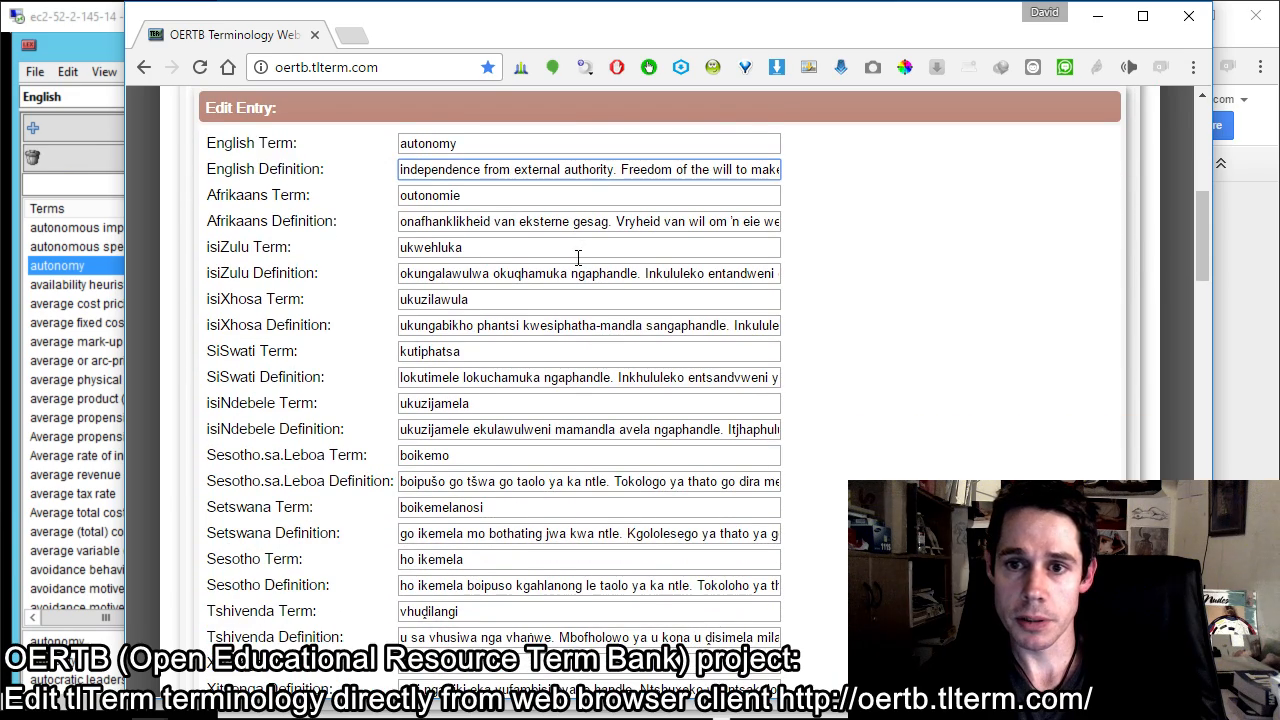
{"action": "scroll", "coordinate": [837, 257], "scroll_direction": "up", "scroll_amount": 2}
{"action": "scroll", "coordinate": [760, 246], "scroll_direction": "up", "scroll_amount": 3}
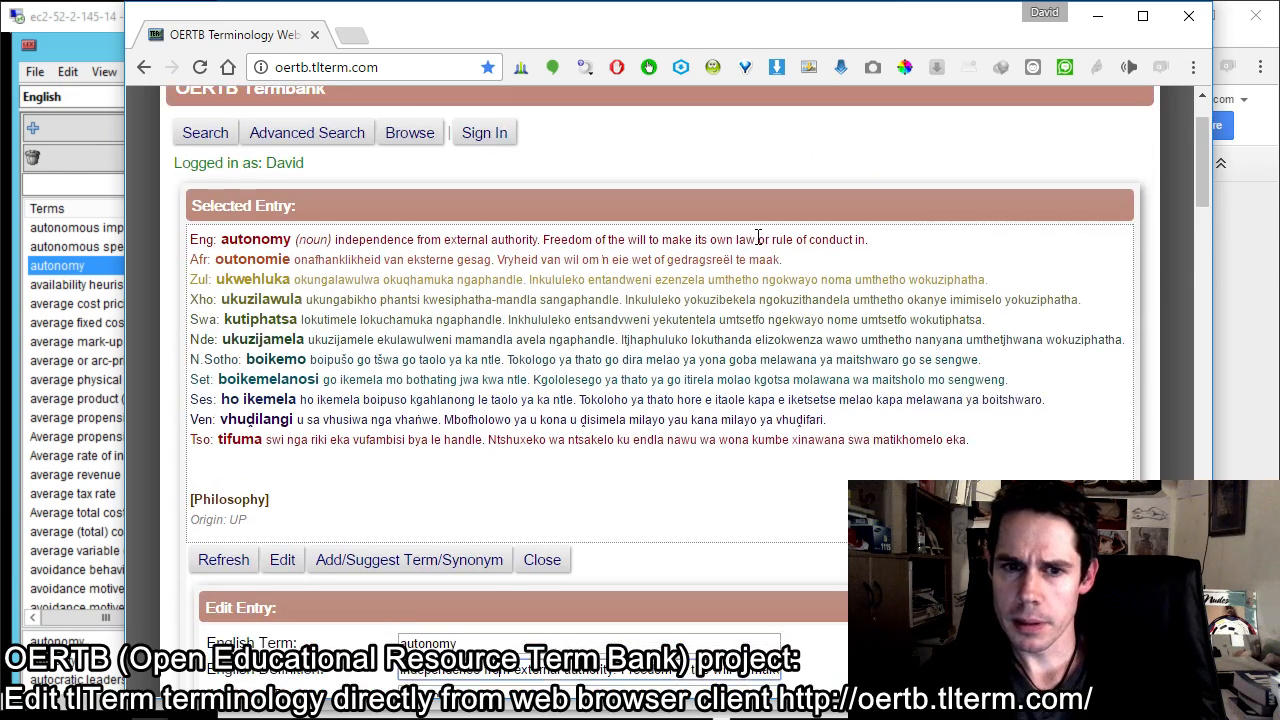
{"action": "scroll", "coordinate": [758, 238], "scroll_direction": "down", "scroll_amount": 1}
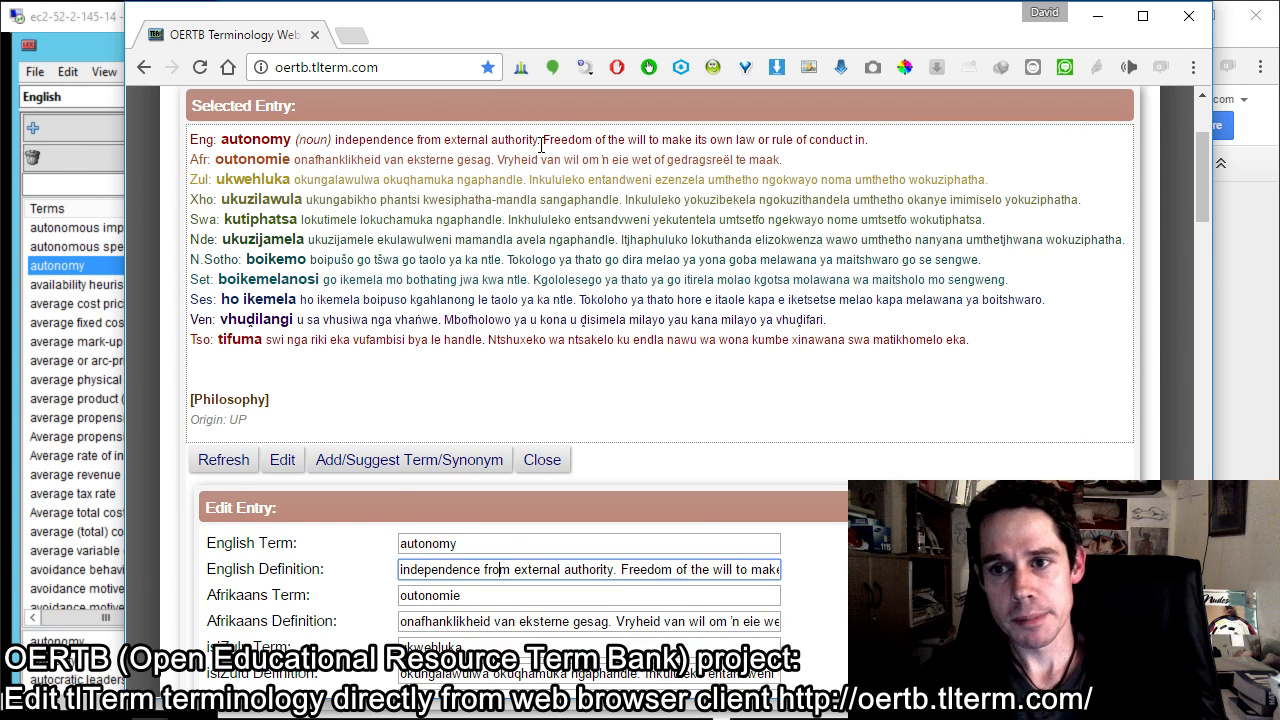
{"action": "left_click_drag", "start_coordinate": [543, 142], "coordinate": [869, 141]}
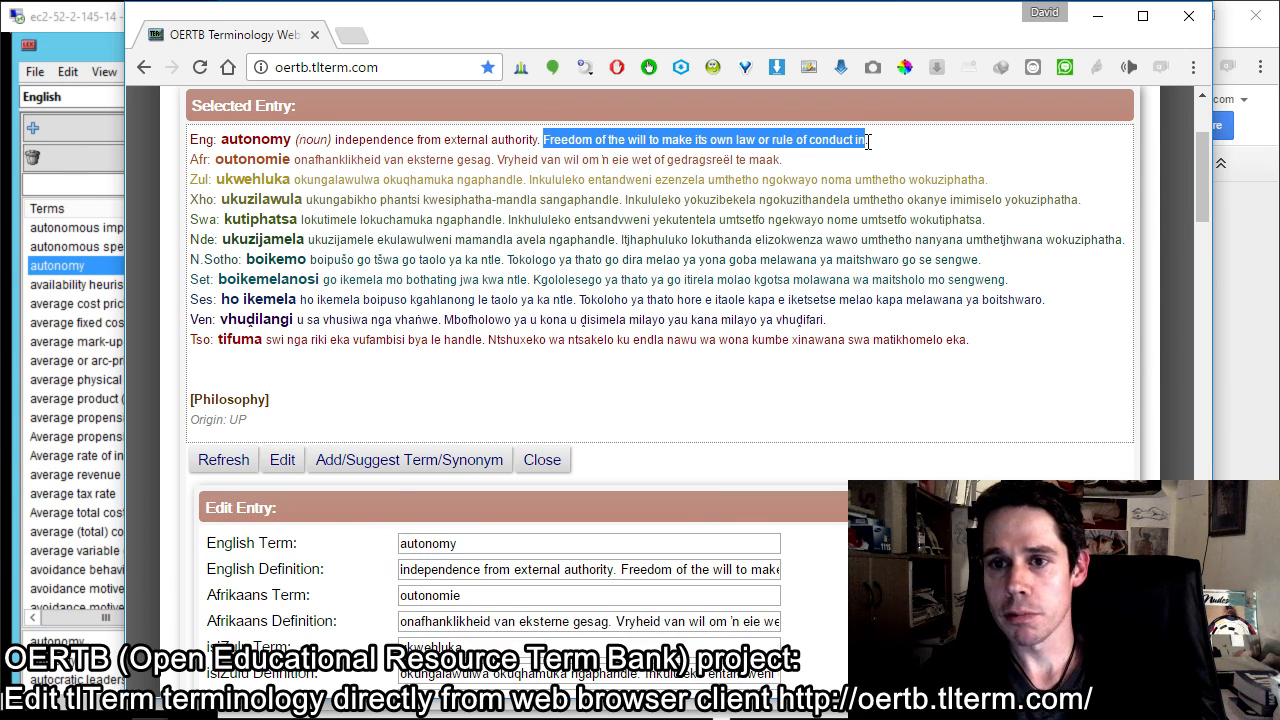
{"action": "left_click", "coordinate": [649, 139]}
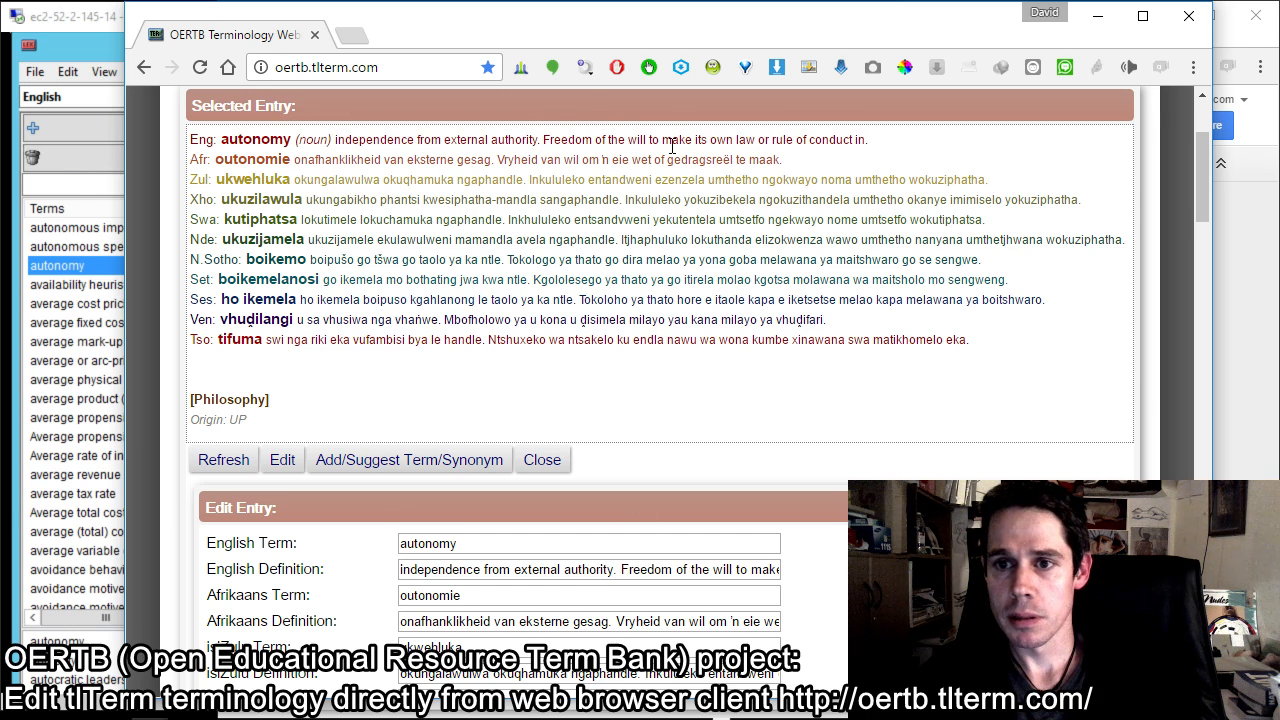
{"action": "double_click", "coordinate": [700, 570]}
{"action": "key", "text": "BackSpace"}
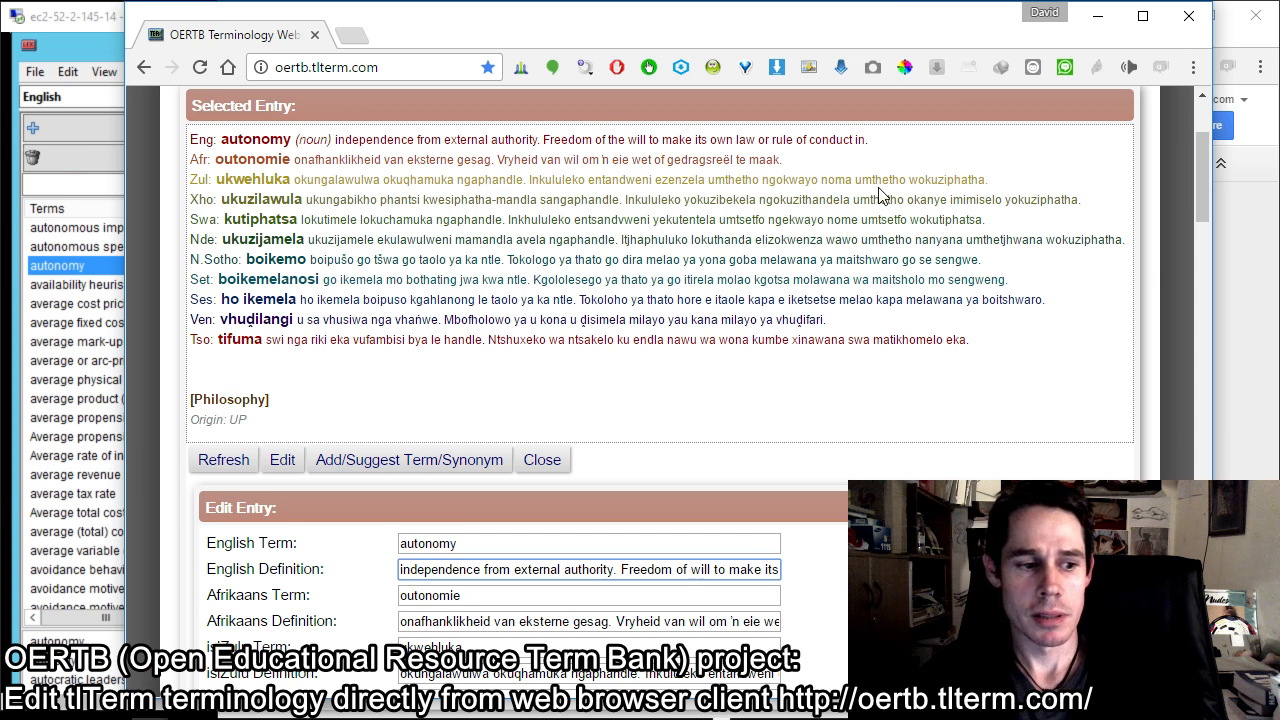
Step: Look over the term and definition fields of the autonomy entry and submit the edit
{"action": "scroll", "coordinate": [866, 171], "scroll_direction": "down", "scroll_amount": 7}
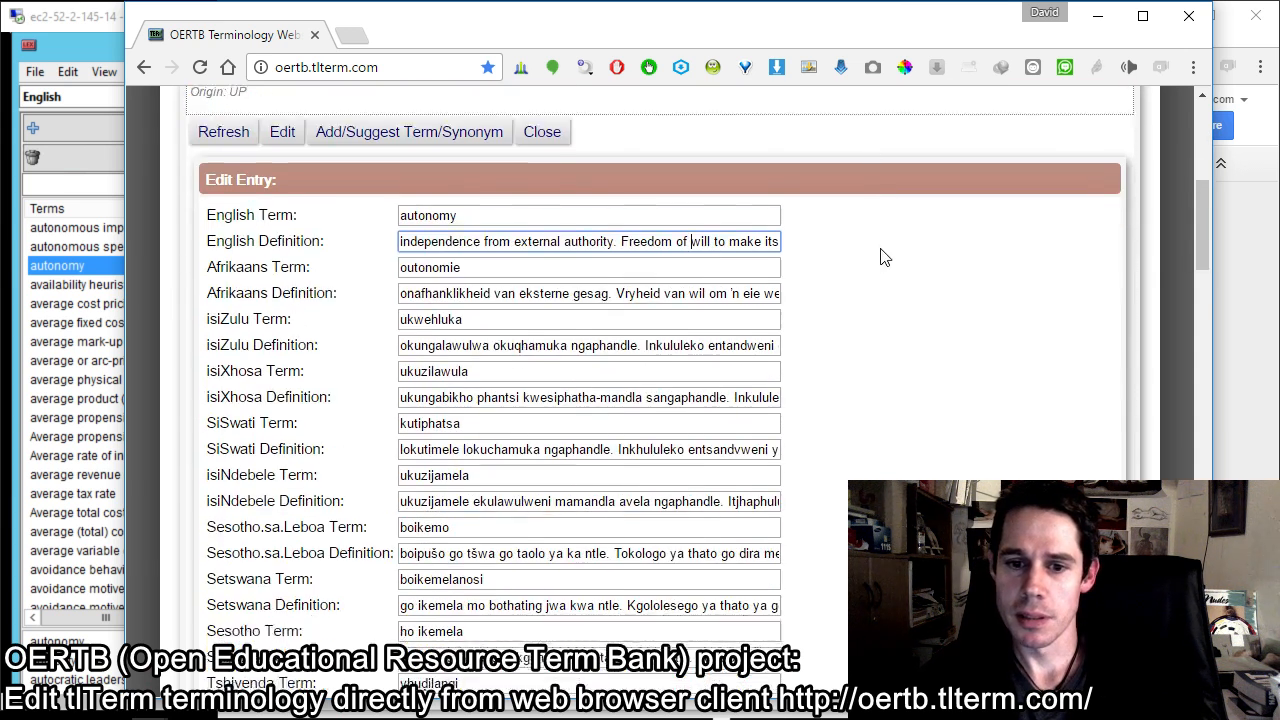
{"action": "scroll", "coordinate": [487, 446], "scroll_direction": "up", "scroll_amount": 5}
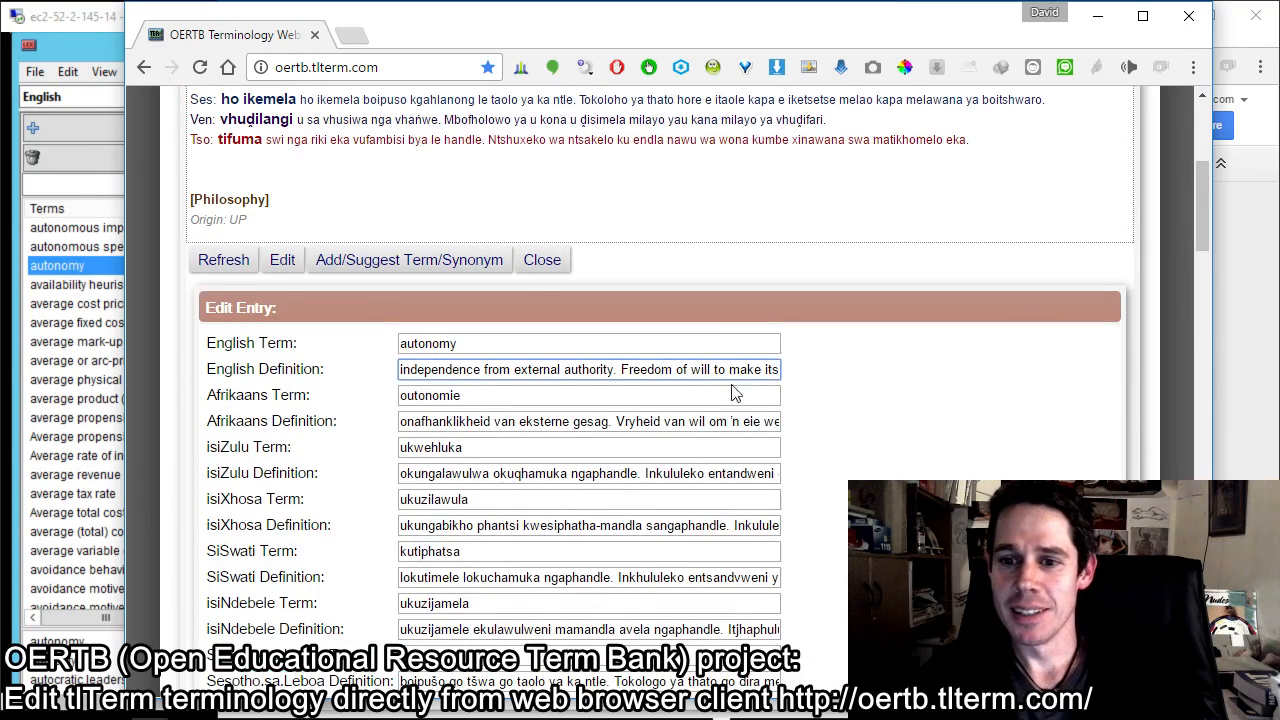
{"action": "scroll", "coordinate": [775, 230], "scroll_direction": "up", "scroll_amount": 4}
{"action": "scroll", "coordinate": [730, 245], "scroll_direction": "down", "scroll_amount": 6}
{"action": "left_click_drag", "start_coordinate": [487, 147], "coordinate": [266, 163]}
{"action": "left_click", "coordinate": [476, 146]}
{"action": "left_click", "coordinate": [510, 170]}
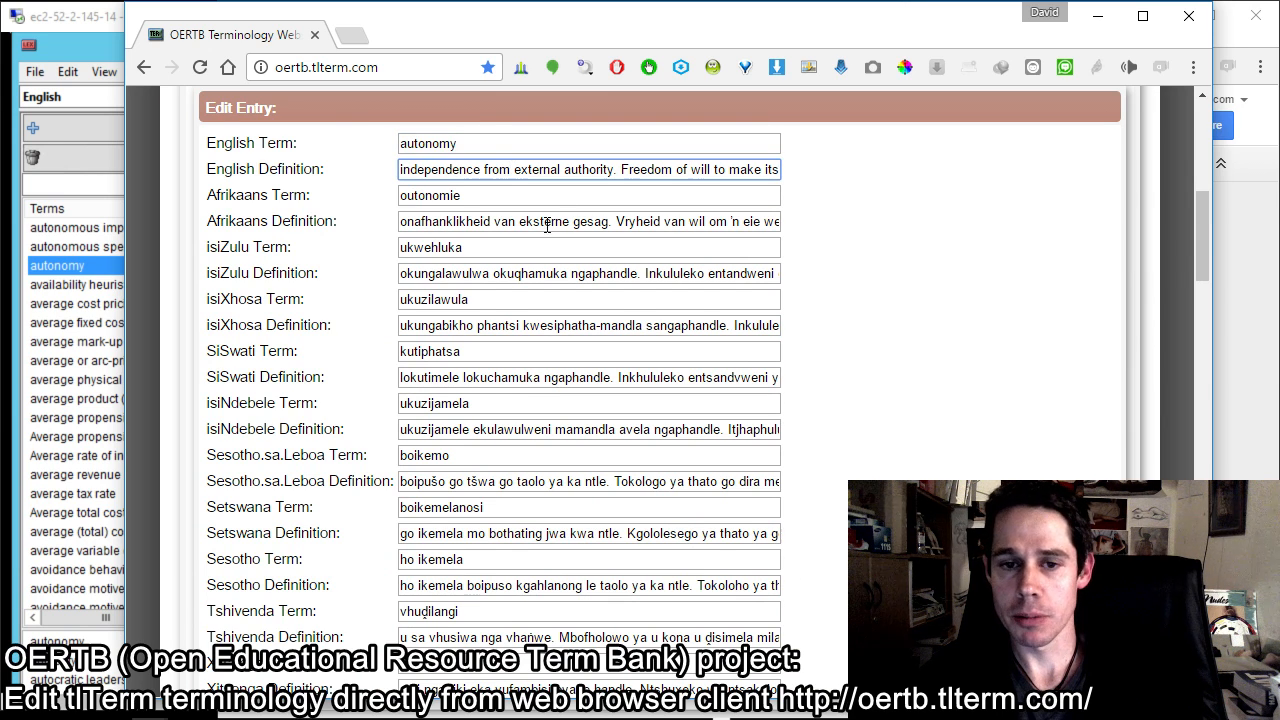
{"action": "scroll", "coordinate": [529, 233], "scroll_direction": "down", "scroll_amount": 1}
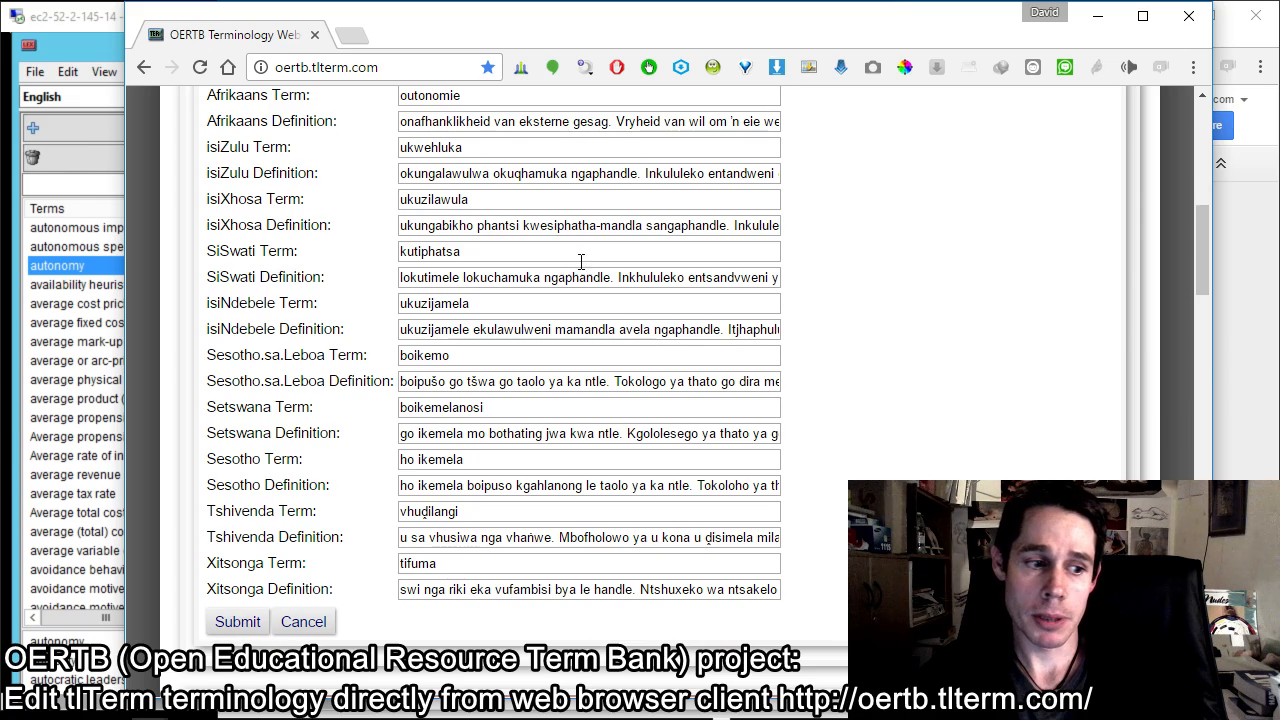
{"action": "scroll", "coordinate": [465, 228], "scroll_direction": "up", "scroll_amount": 7}
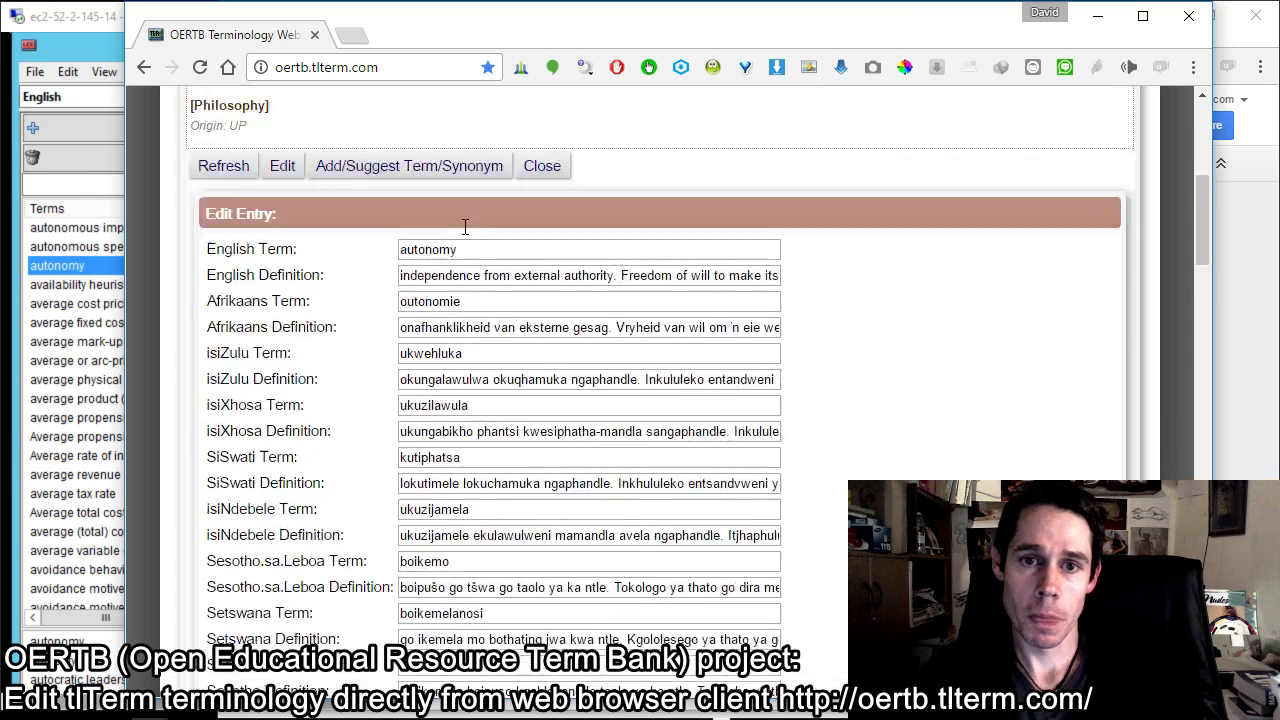
{"action": "scroll", "coordinate": [470, 240], "scroll_direction": "down", "scroll_amount": 2}
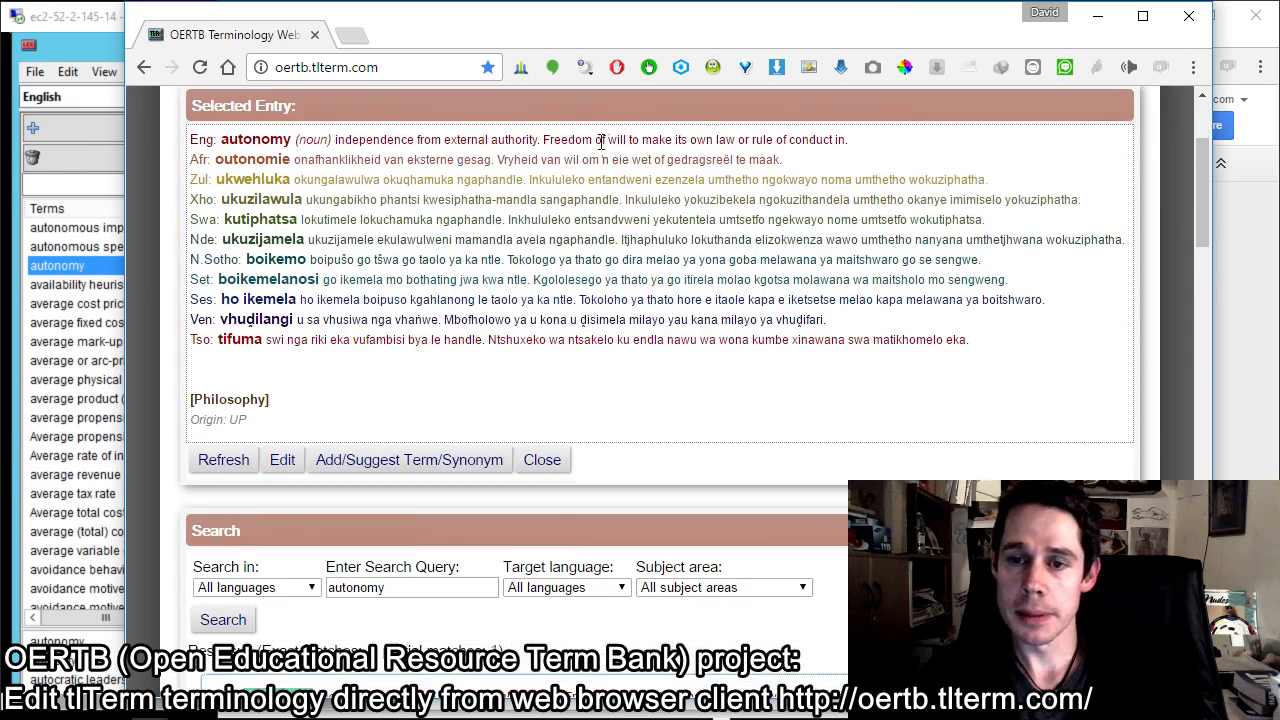
Step: Check the second sentence of the English definition in the selected autonomy entry
{"action": "left_click_drag", "start_coordinate": [545, 141], "coordinate": [868, 145]}
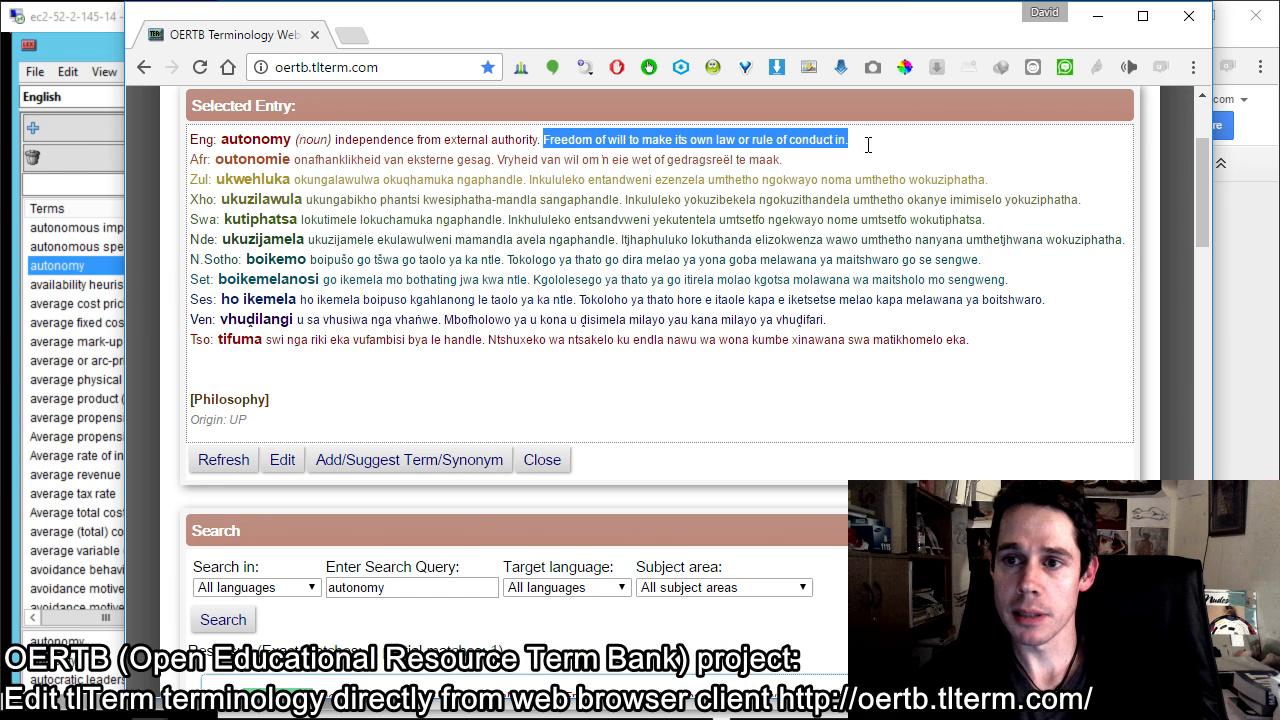
{"action": "left_click", "coordinate": [651, 137]}
{"action": "scroll", "coordinate": [380, 200], "scroll_direction": "up", "scroll_amount": 1}
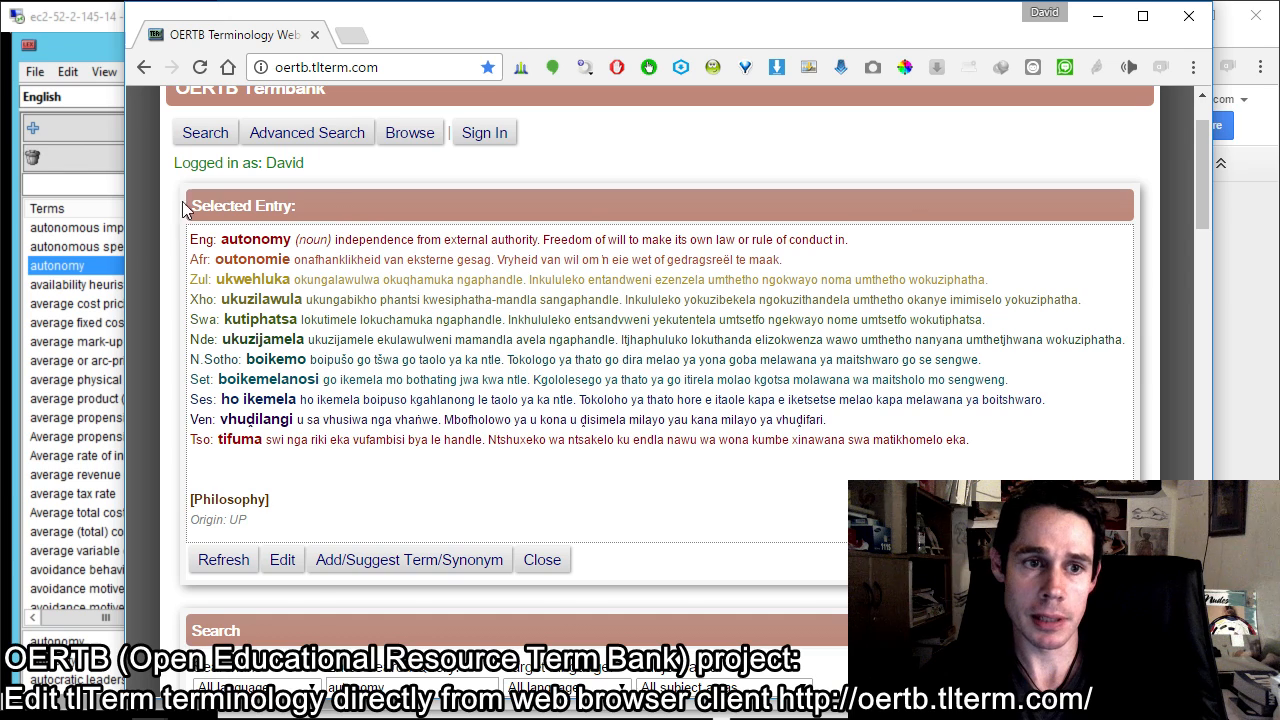
Step: Switch to the tlTerm remote desktop session, reselect the autonomy entry and check its English definition in the preview
{"action": "left_click", "coordinate": [107, 31]}
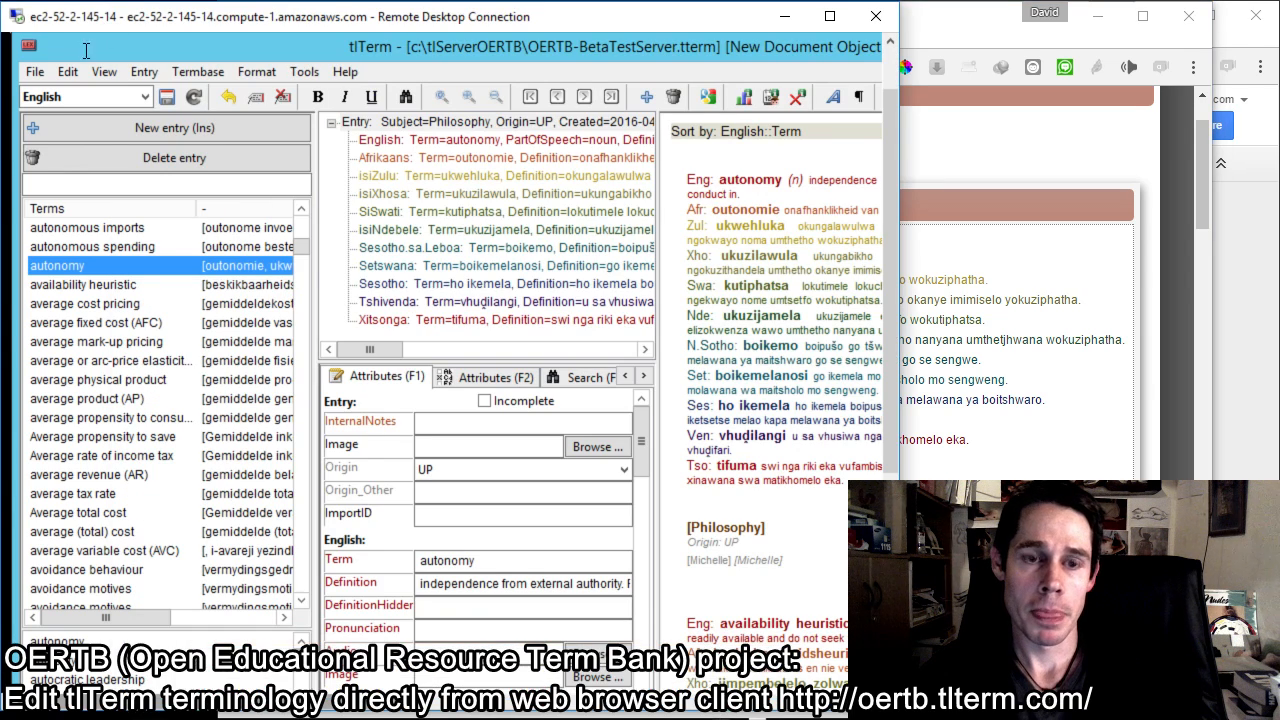
{"action": "left_click", "coordinate": [77, 287]}
{"action": "left_click", "coordinate": [77, 265]}
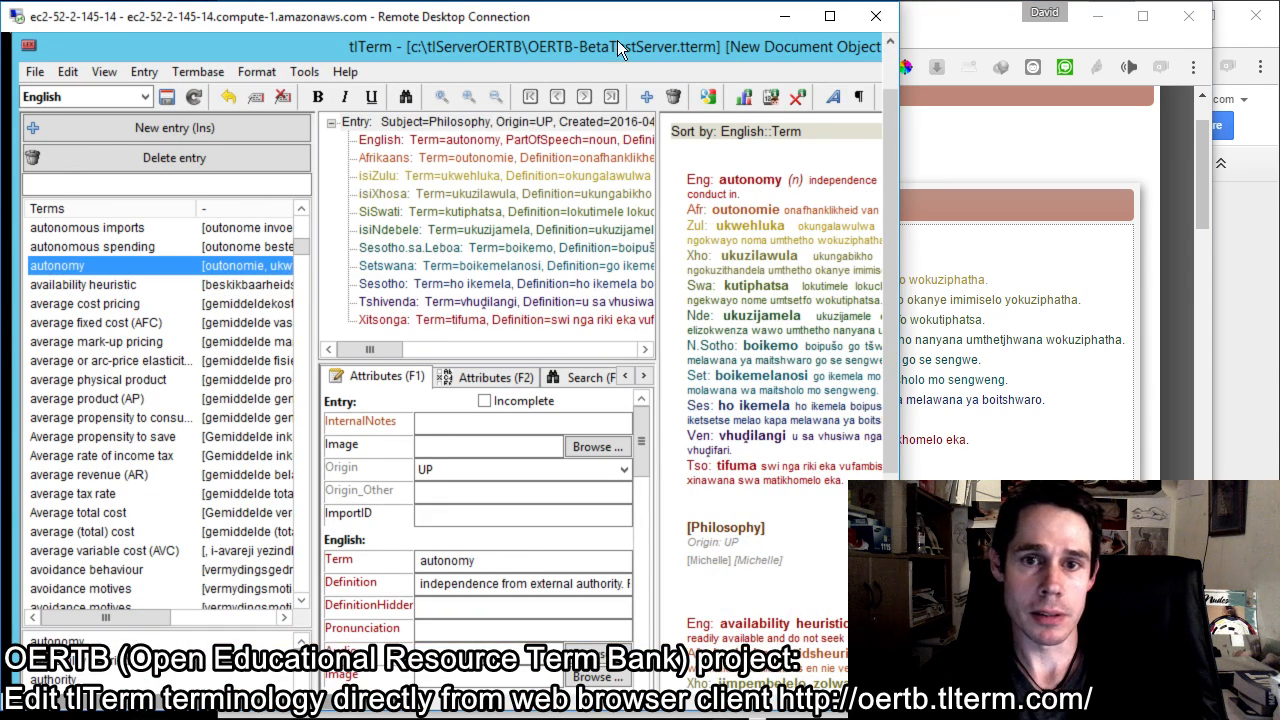
{"action": "left_click_drag", "start_coordinate": [382, 714], "coordinate": [511, 710]}
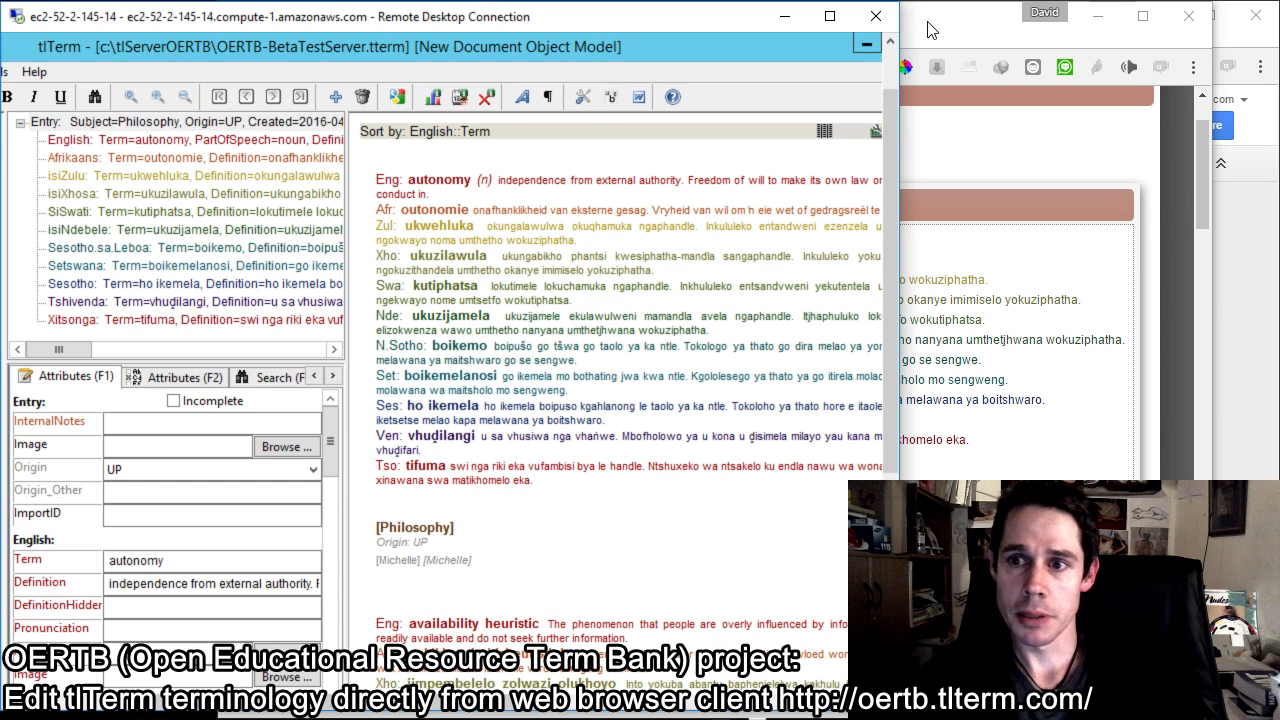
Step: Switch to the OERTB tlTerm Architecture drawing and examine the web server, server application, database and client application shapes
{"action": "left_click", "coordinate": [900, 158]}
{"action": "key", "text": "alt+Tab"}
{"action": "key", "text": "alt+Tab"}
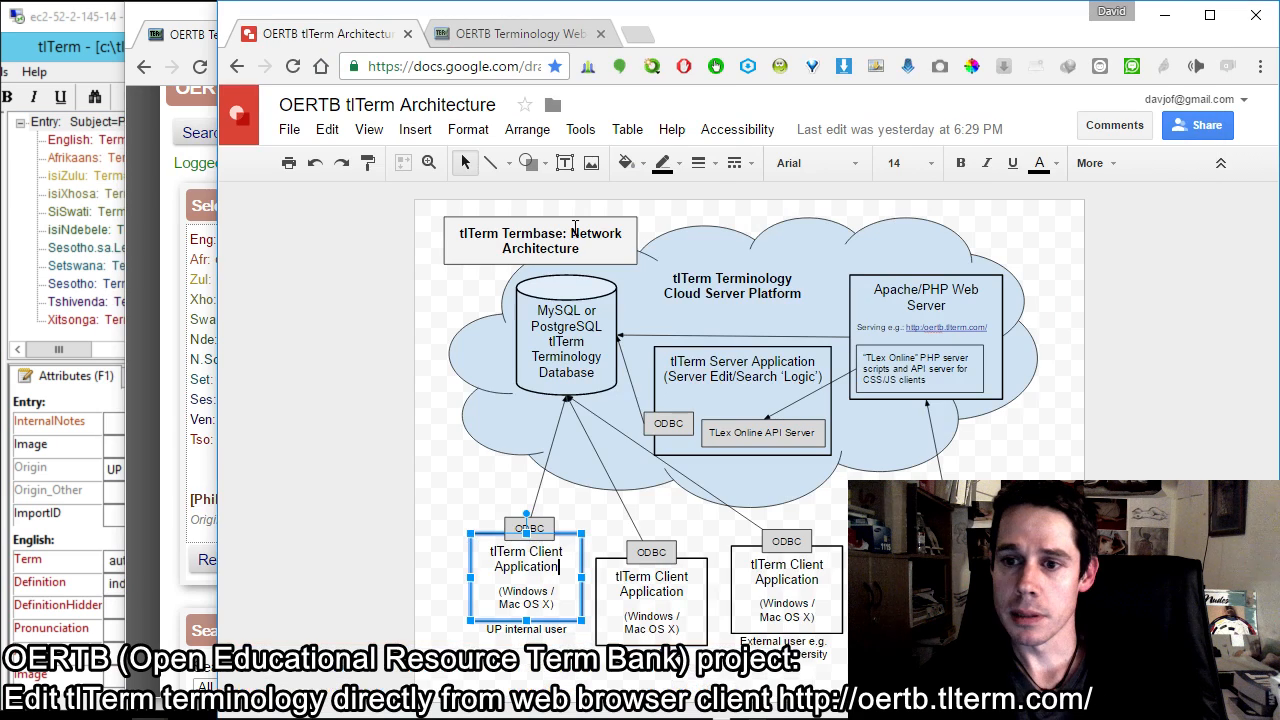
{"action": "key", "text": "Escape"}
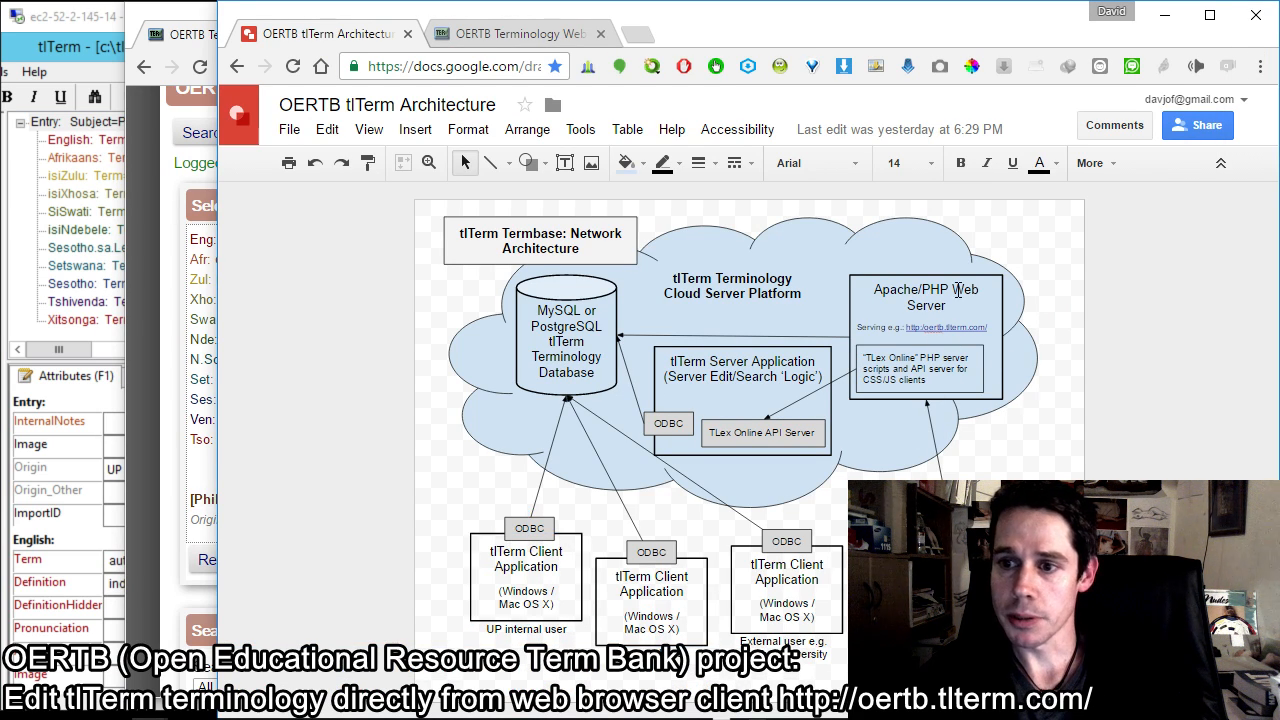
{"action": "left_click", "coordinate": [935, 377]}
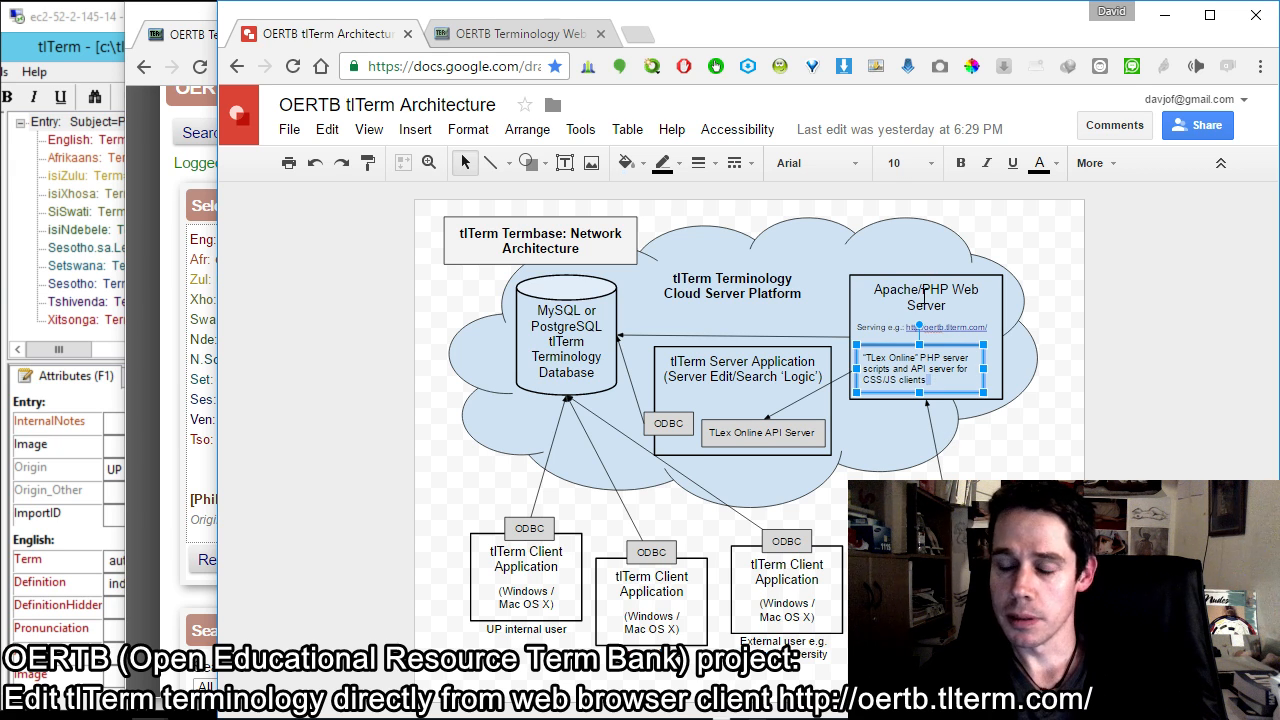
{"action": "left_click", "coordinate": [768, 380]}
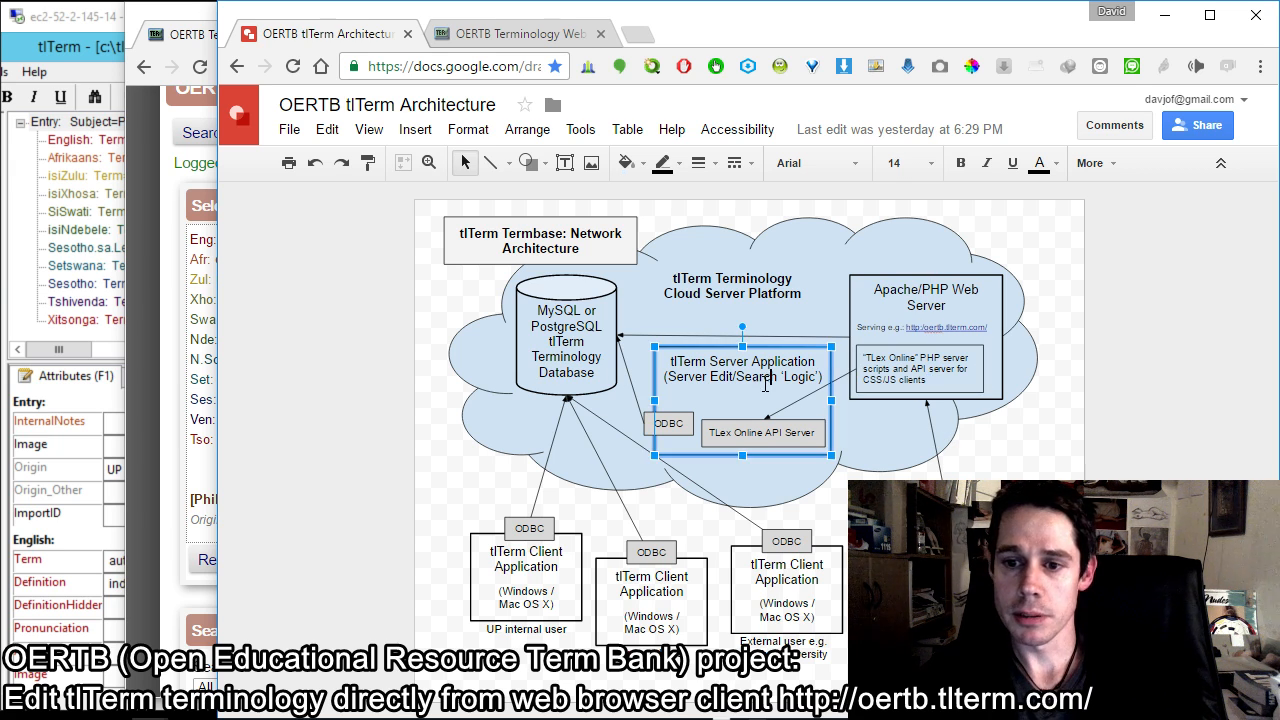
{"action": "left_click", "coordinate": [548, 333]}
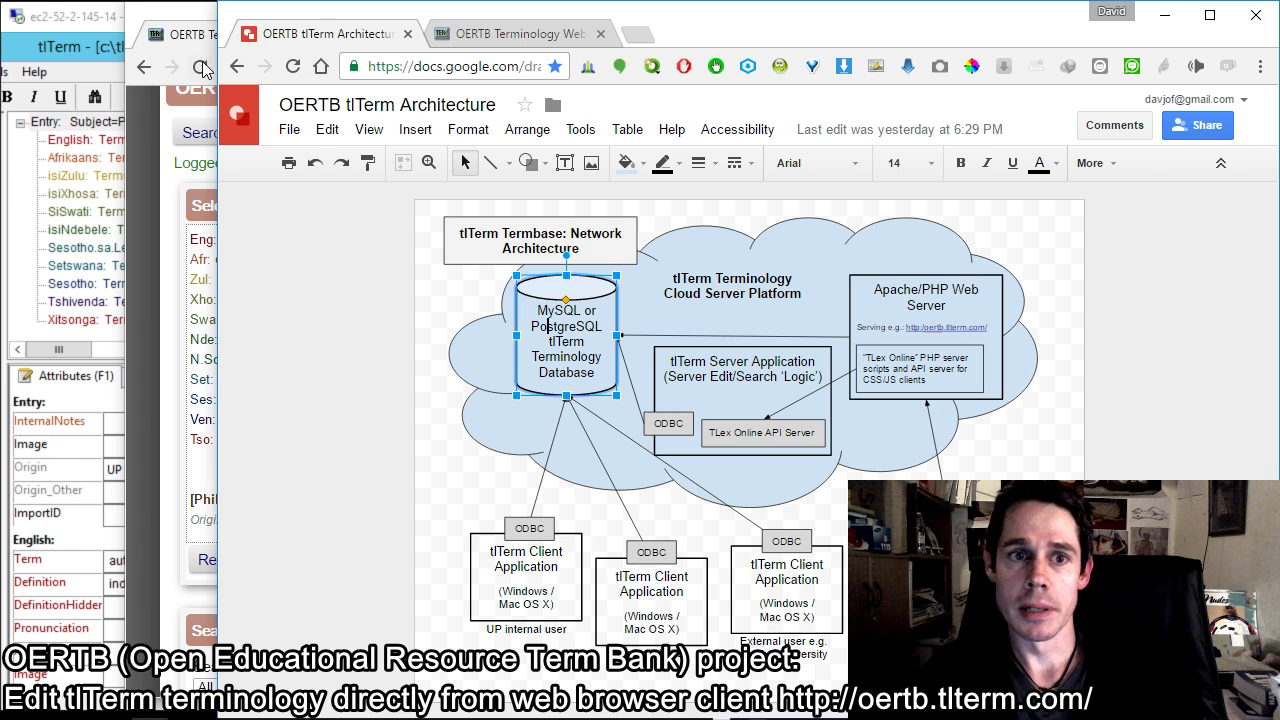
{"action": "left_click", "coordinate": [534, 566]}
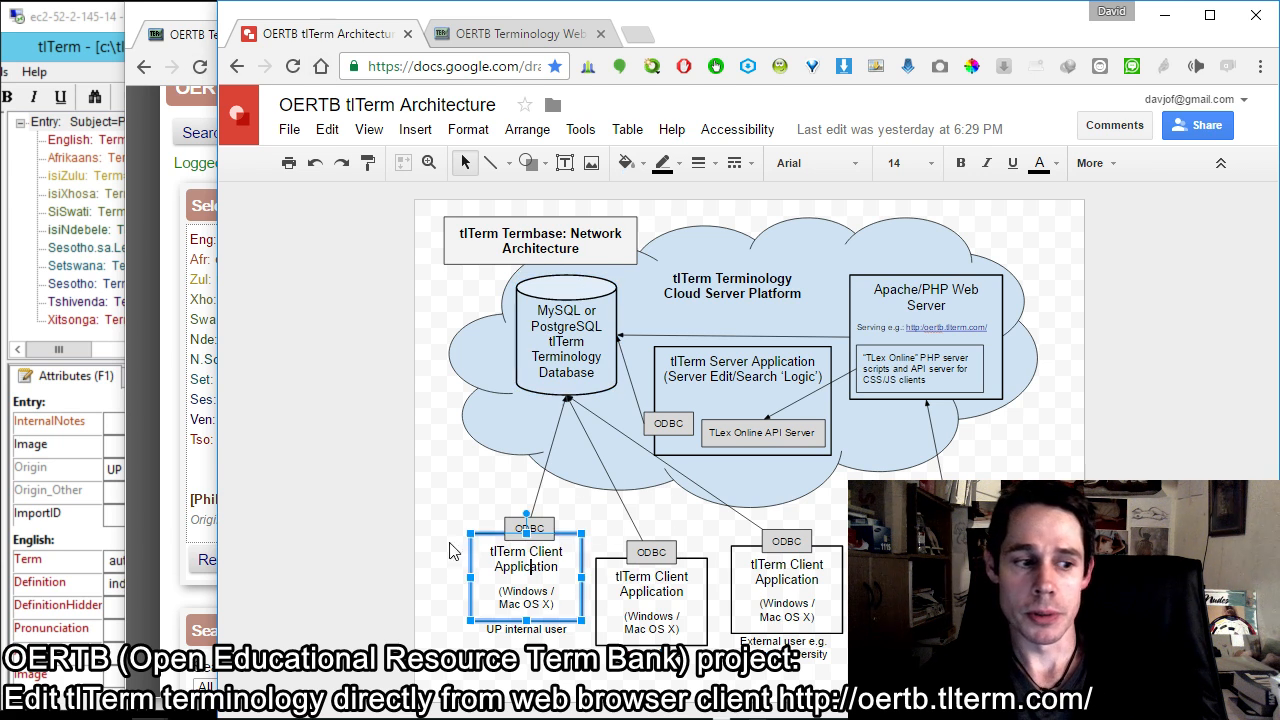
Step: Return through the web client to tlTerm and inspect the autonomy entry's preview, English term and definition fields
{"action": "left_click", "coordinate": [196, 44]}
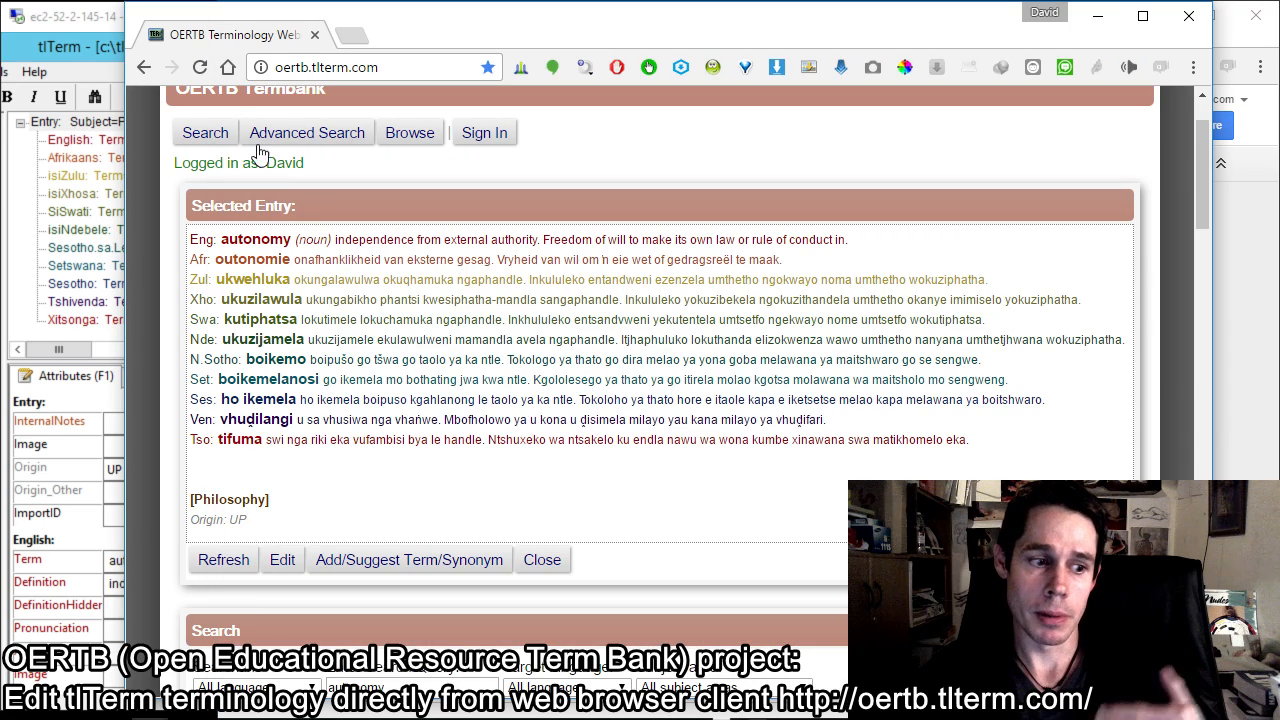
{"action": "left_click", "coordinate": [104, 35]}
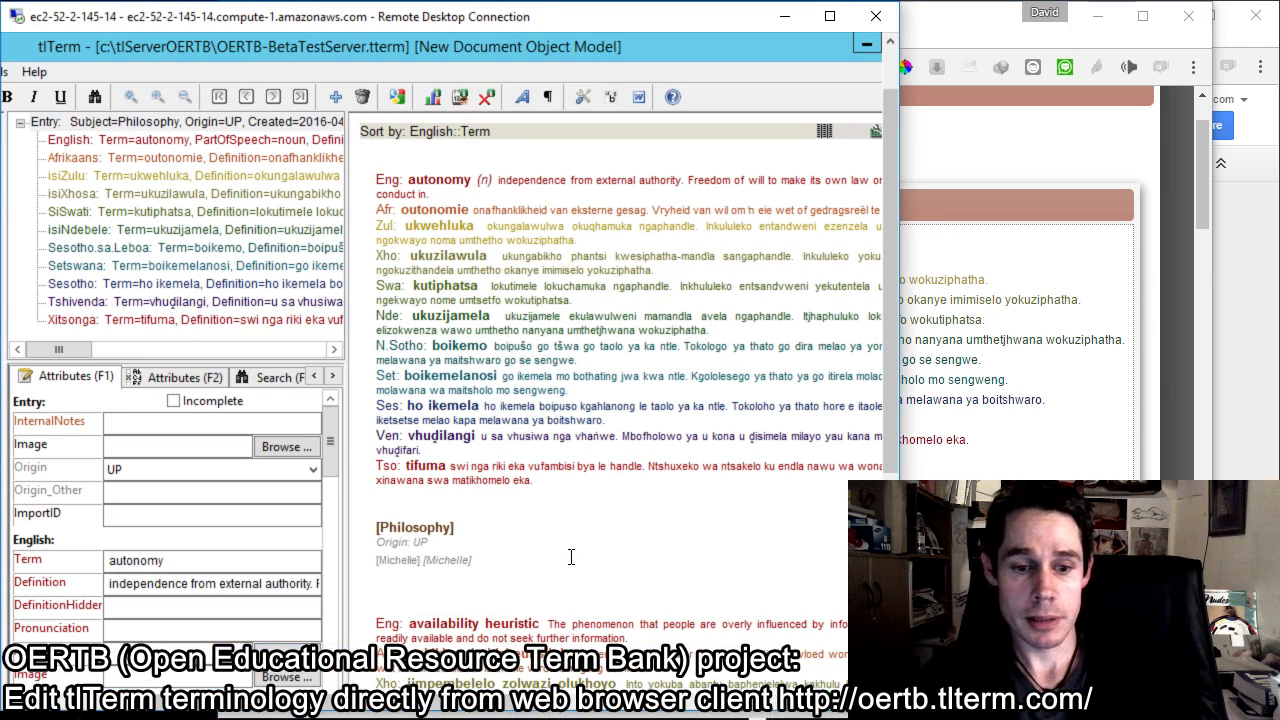
{"action": "left_click_drag", "start_coordinate": [508, 699], "coordinate": [351, 708]}
{"action": "left_click", "coordinate": [162, 265]}
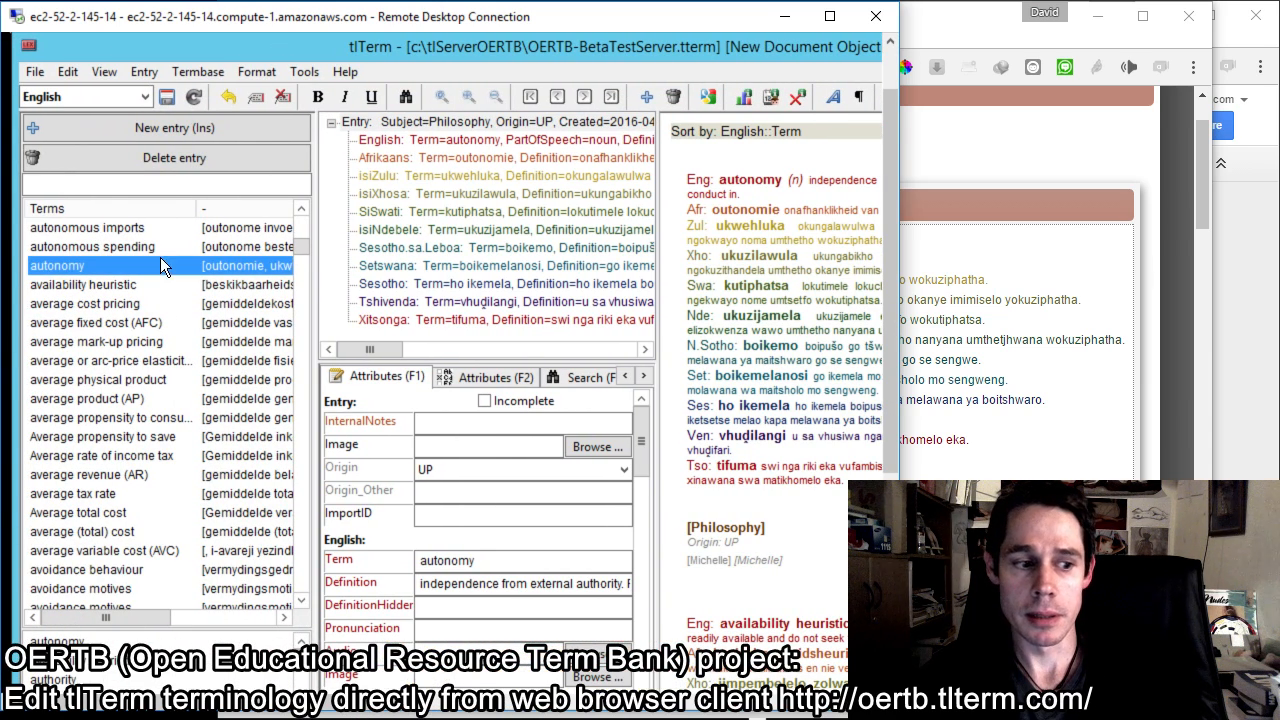
{"action": "left_click", "coordinate": [744, 193]}
{"action": "left_click", "coordinate": [521, 564]}
{"action": "left_click", "coordinate": [538, 587]}
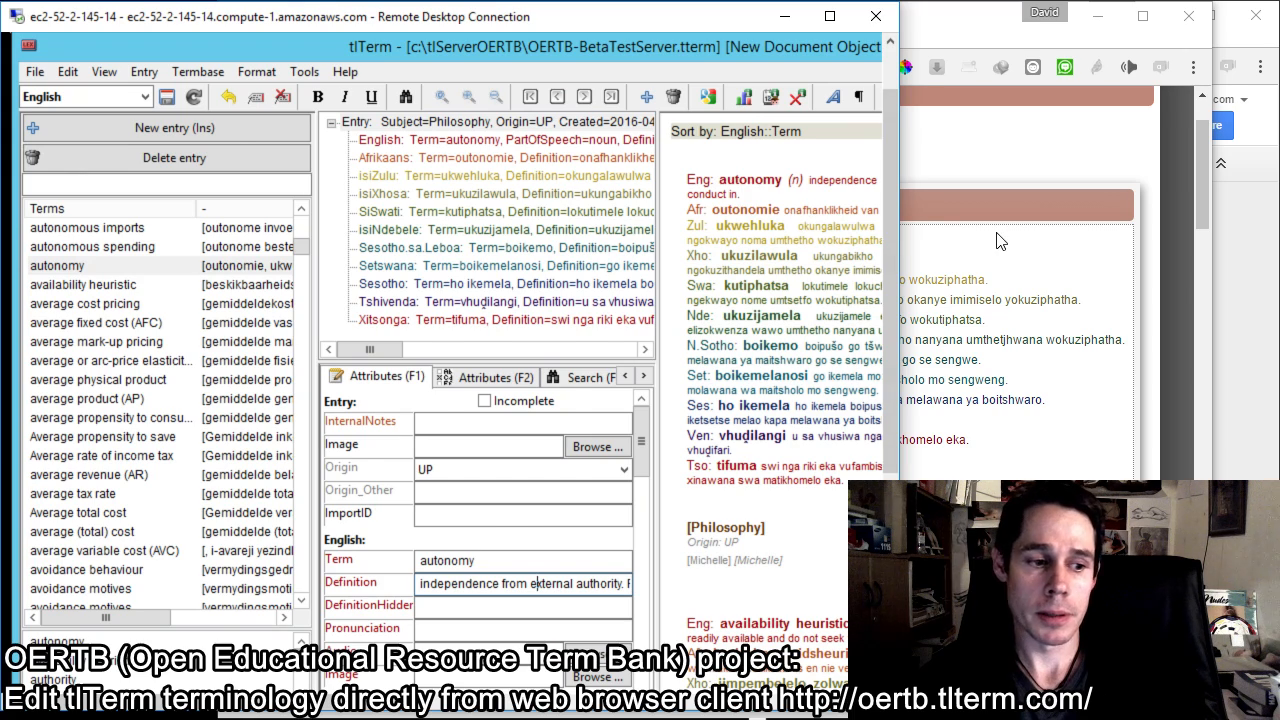
Step: View the web entry, switch back to tlTerm, and reload autonomy by selecting other entries such as "average propensity to consume" first
{"action": "left_click", "coordinate": [950, 35]}
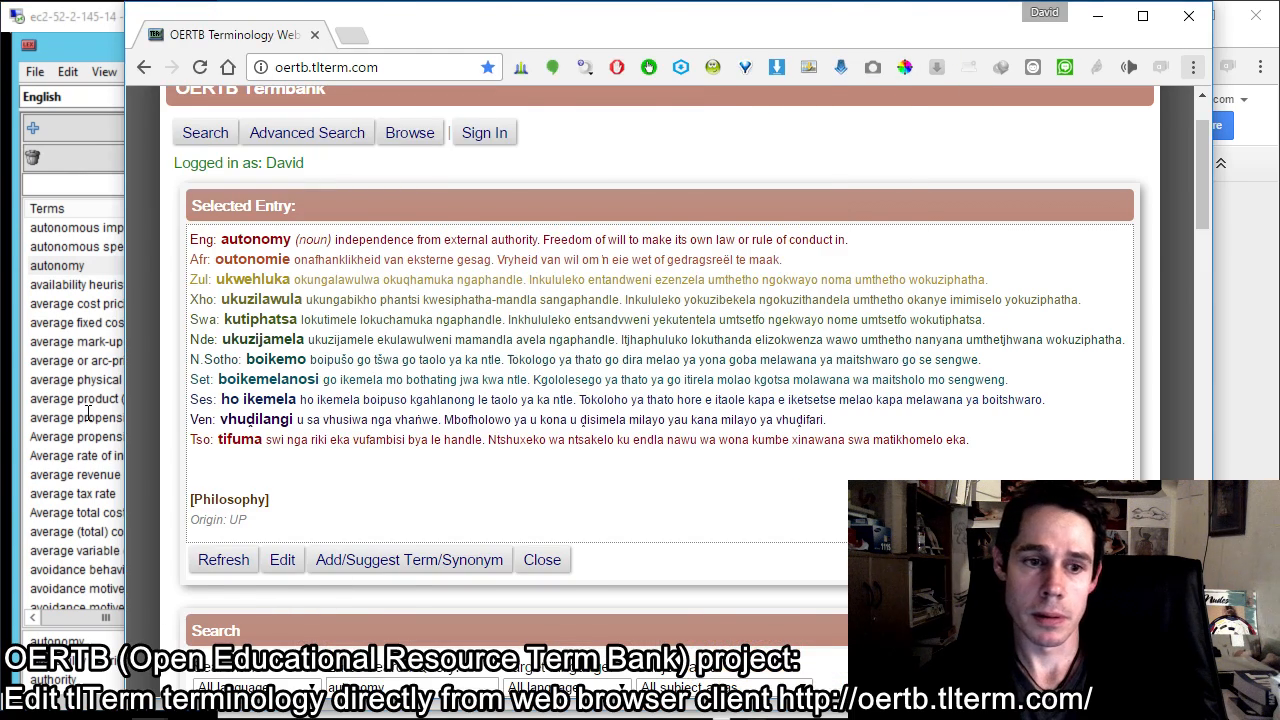
{"action": "left_click", "coordinate": [100, 417]}
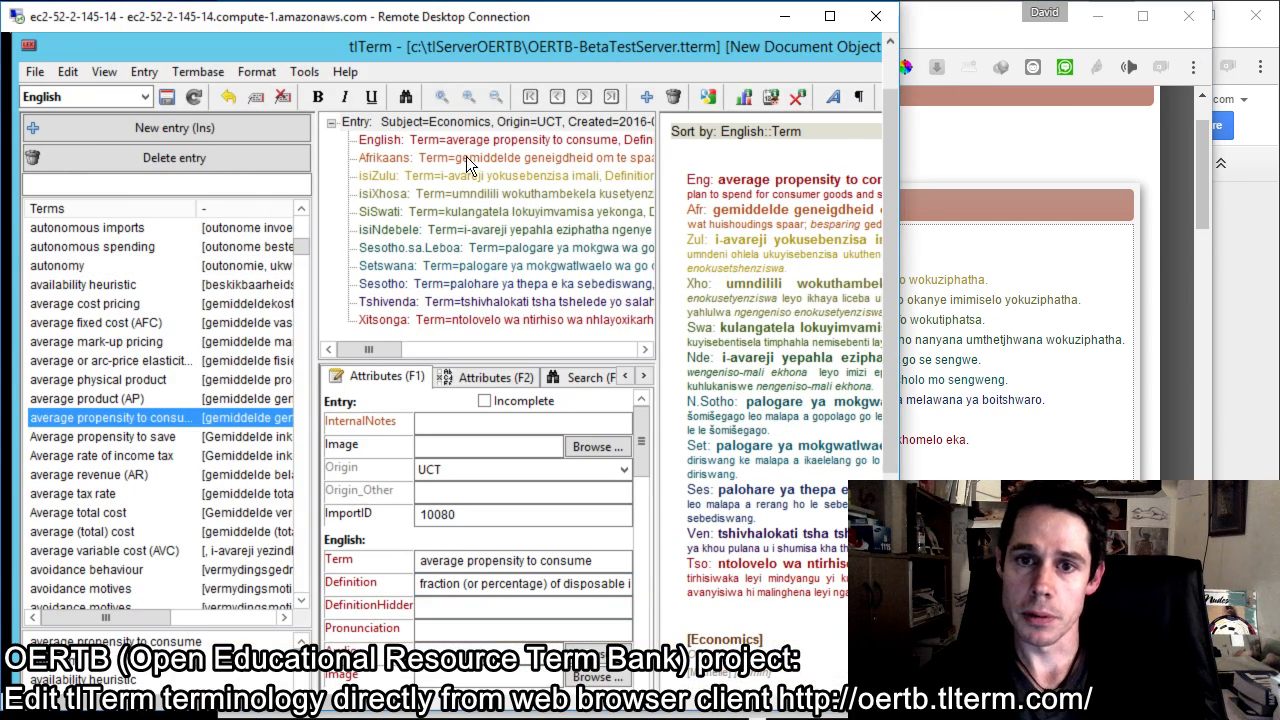
{"action": "left_click", "coordinate": [128, 320]}
{"action": "left_click", "coordinate": [111, 265]}
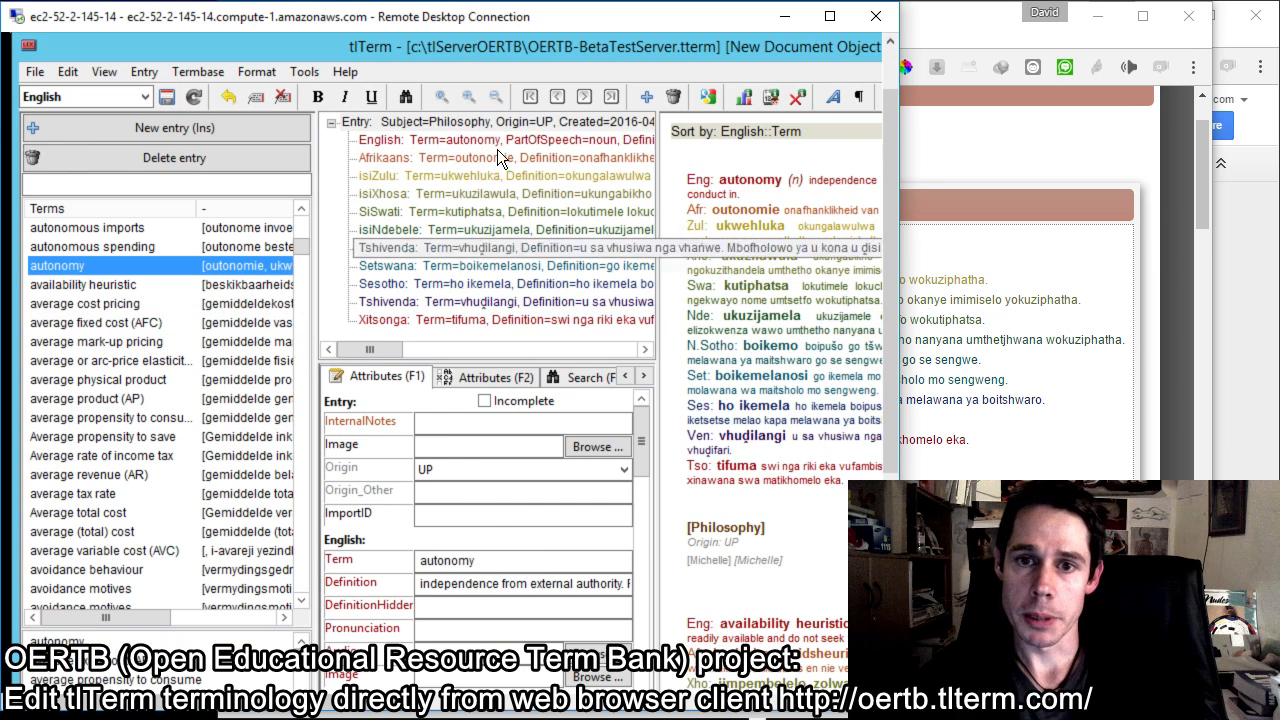
Step: Capitalise the first word of the autonomy entry's English definition to "Independence" in tlTerm and save the change
{"action": "left_click", "coordinate": [460, 420]}
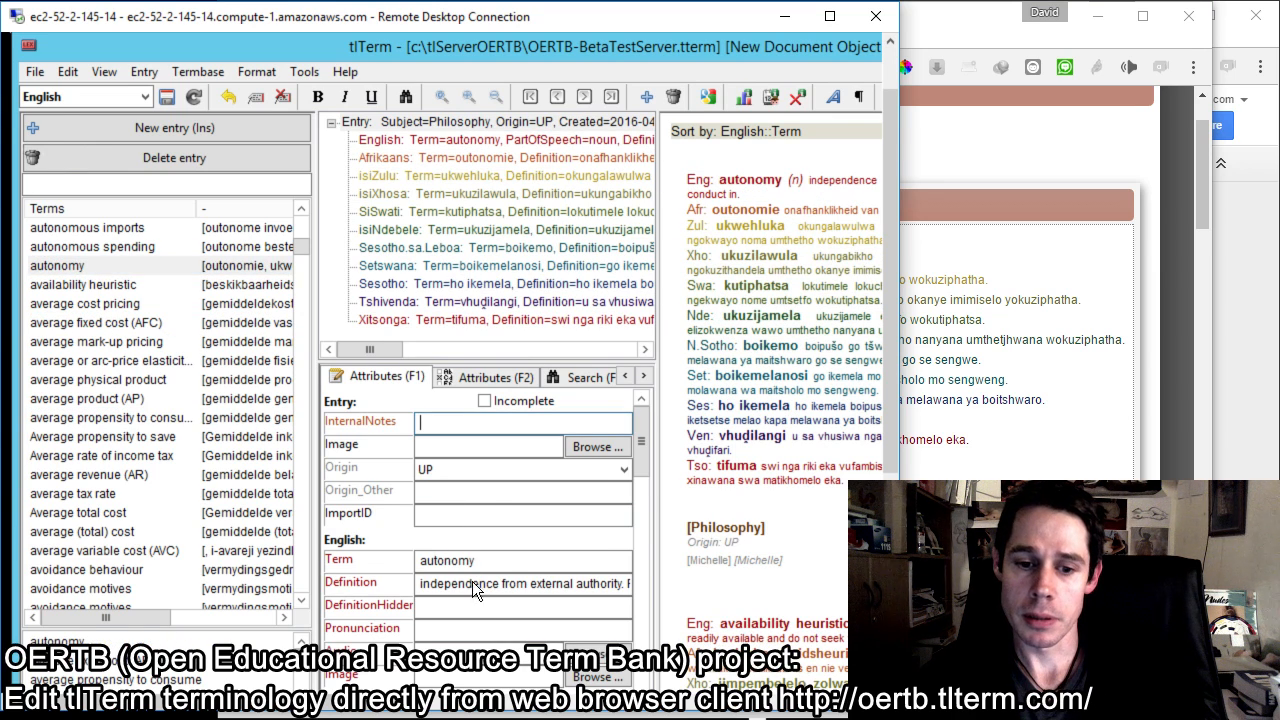
{"action": "left_click", "coordinate": [514, 566]}
{"action": "left_click", "coordinate": [499, 584]}
{"action": "type", "text": "I"}
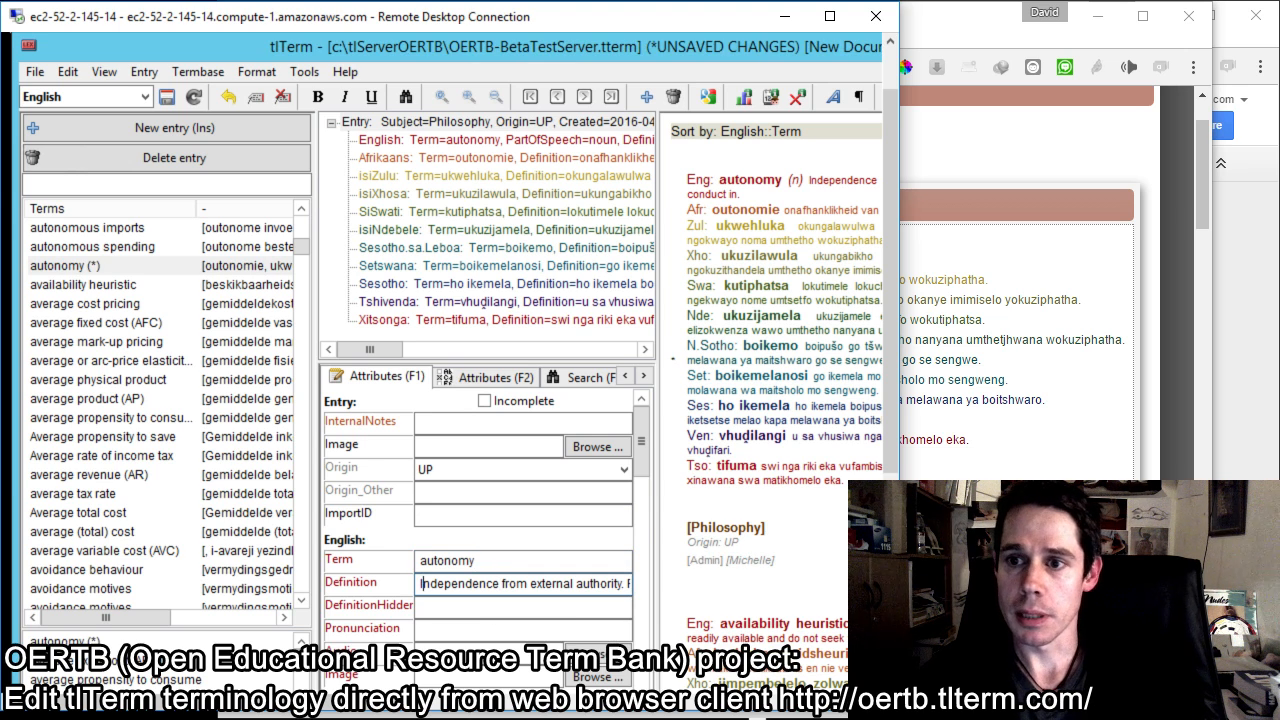
{"action": "left_click", "coordinate": [177, 103]}
Step: Switch to the web client, check the word "Independence" in the autonomy definition, and narrow the browser window to expose tlTerm's term list
{"action": "left_click", "coordinate": [982, 62]}
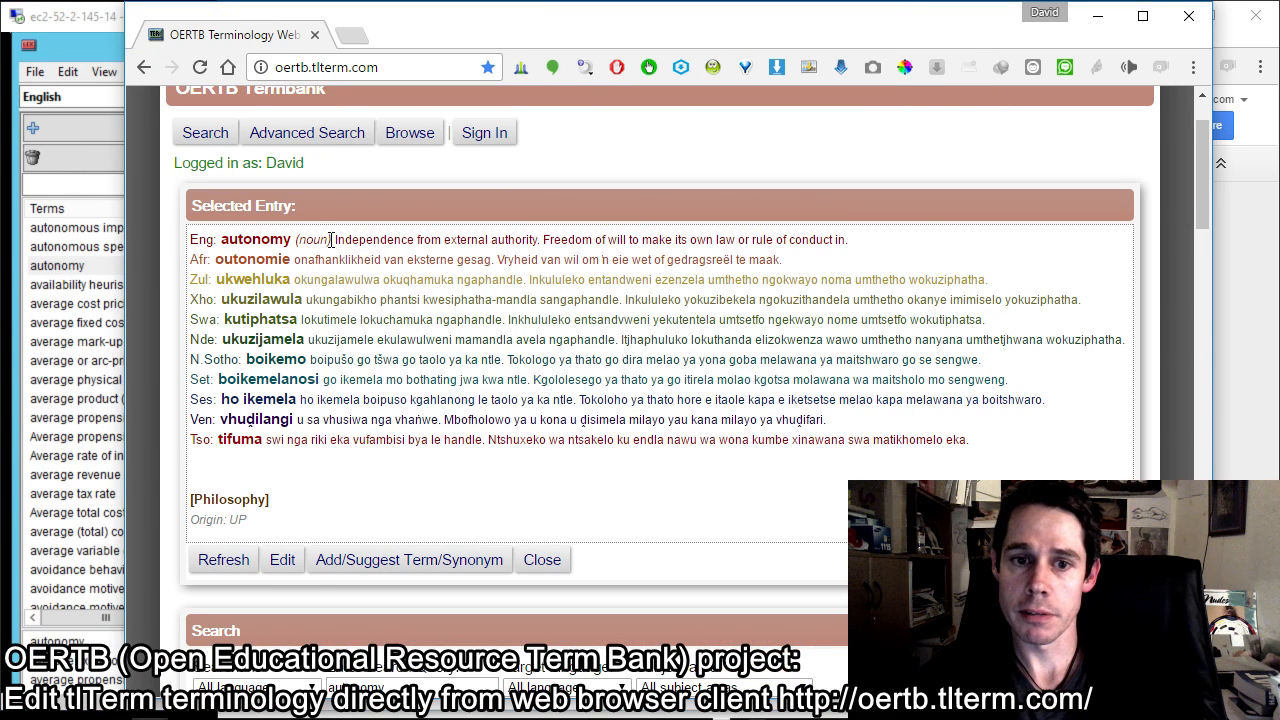
{"action": "left_click_drag", "start_coordinate": [338, 239], "coordinate": [420, 240]}
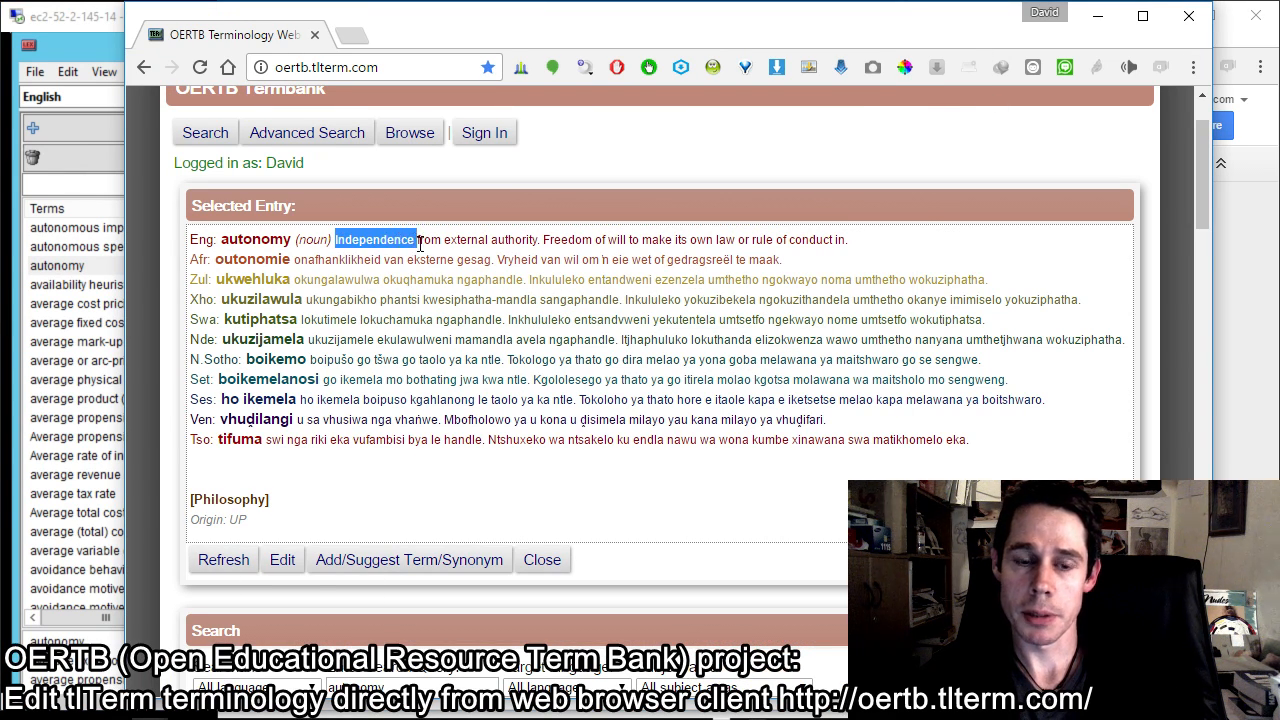
{"action": "left_click", "coordinate": [410, 256]}
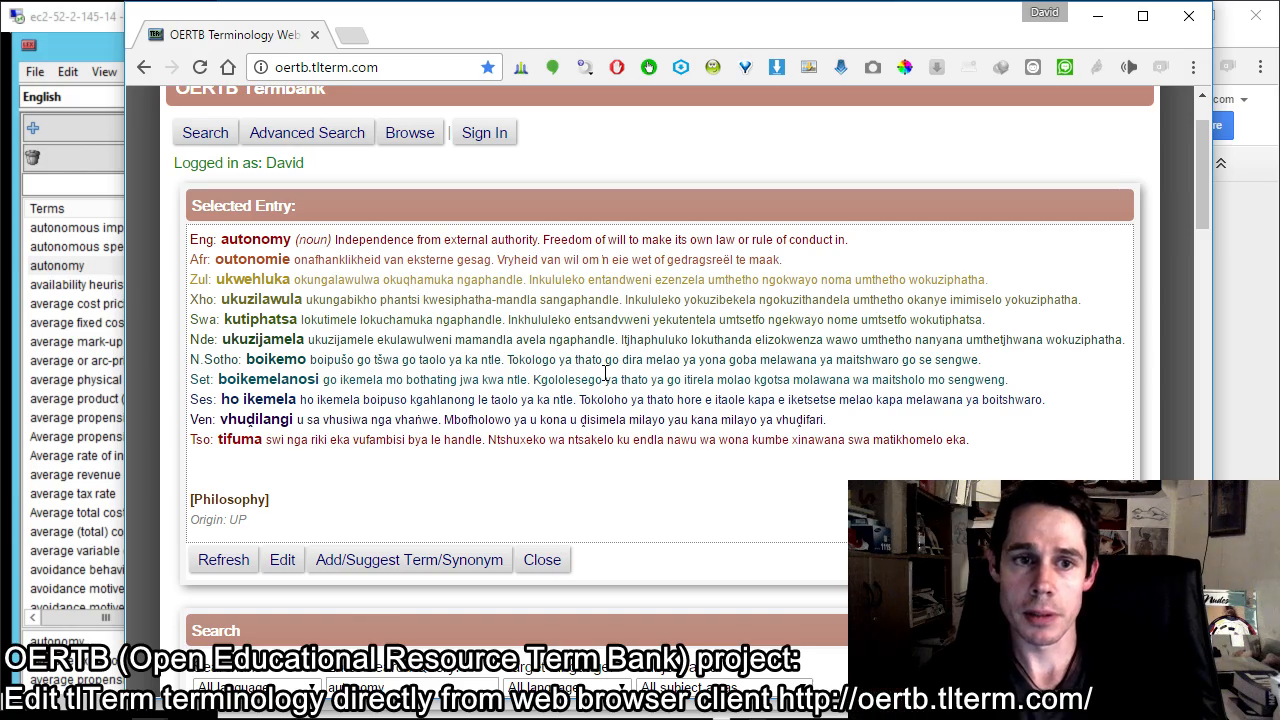
{"action": "left_click_drag", "start_coordinate": [125, 288], "coordinate": [240, 345]}
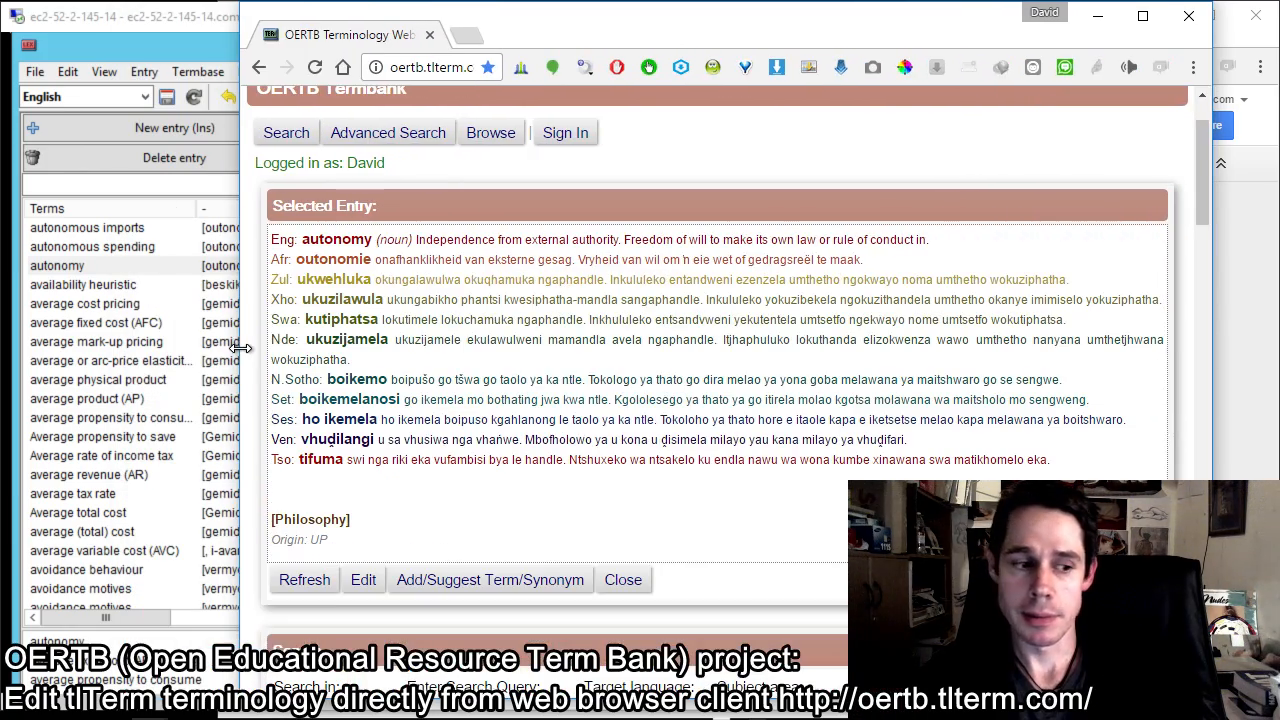